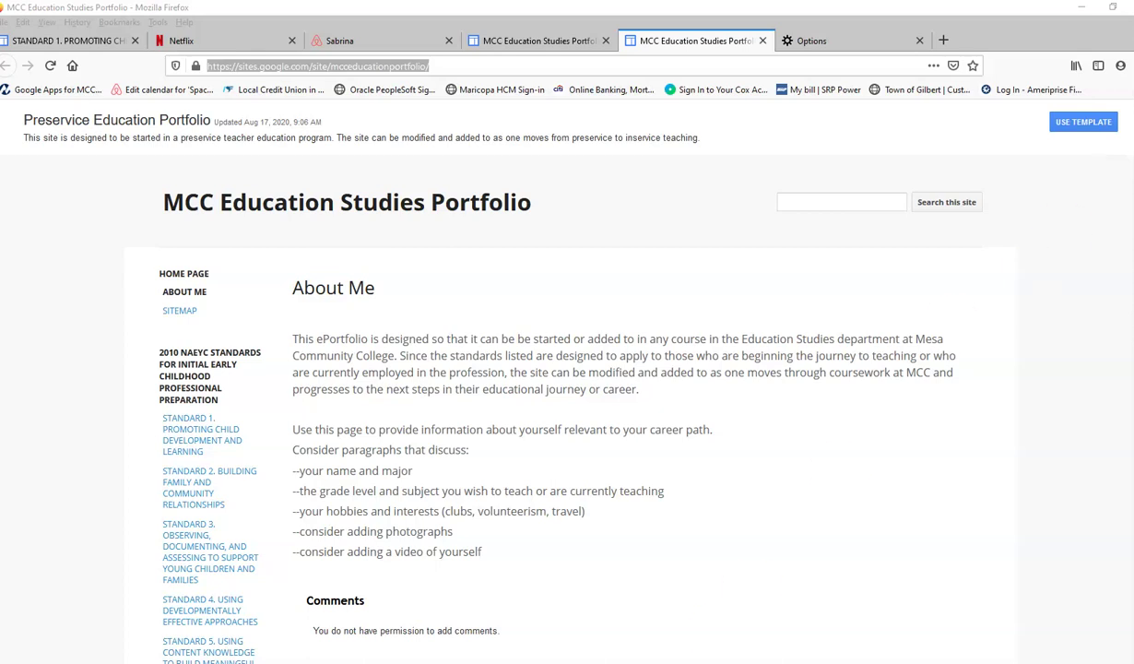
Start a new site from the Preservice Education Portfolio template named 'Education Example'.
key(alt+Tab)
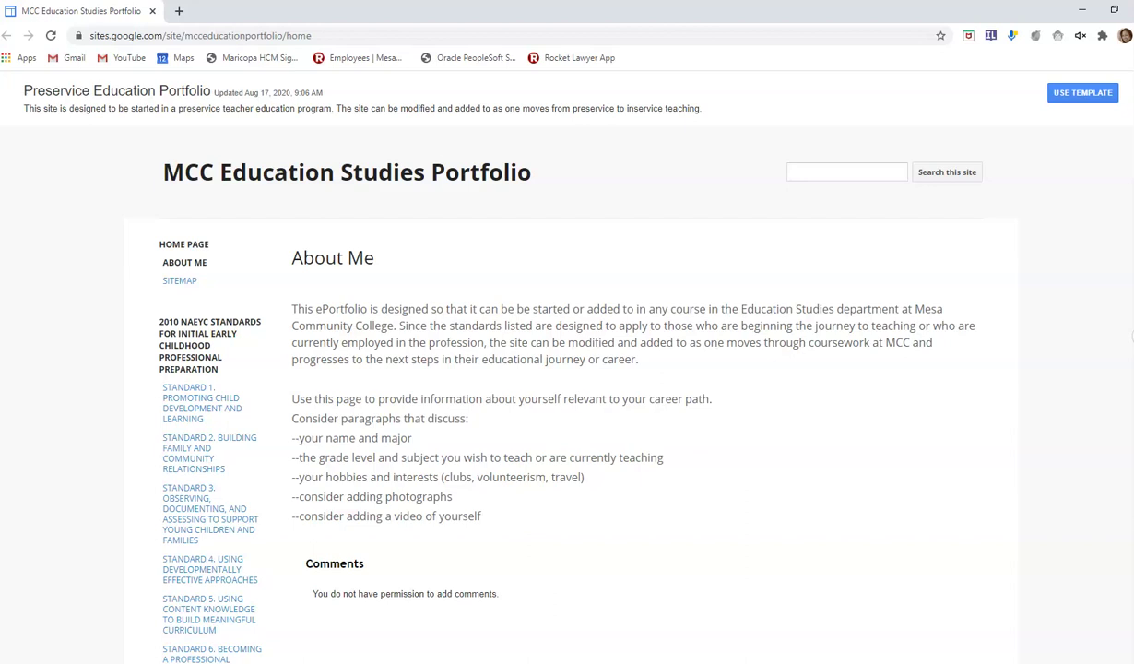
key(alt+Tab)
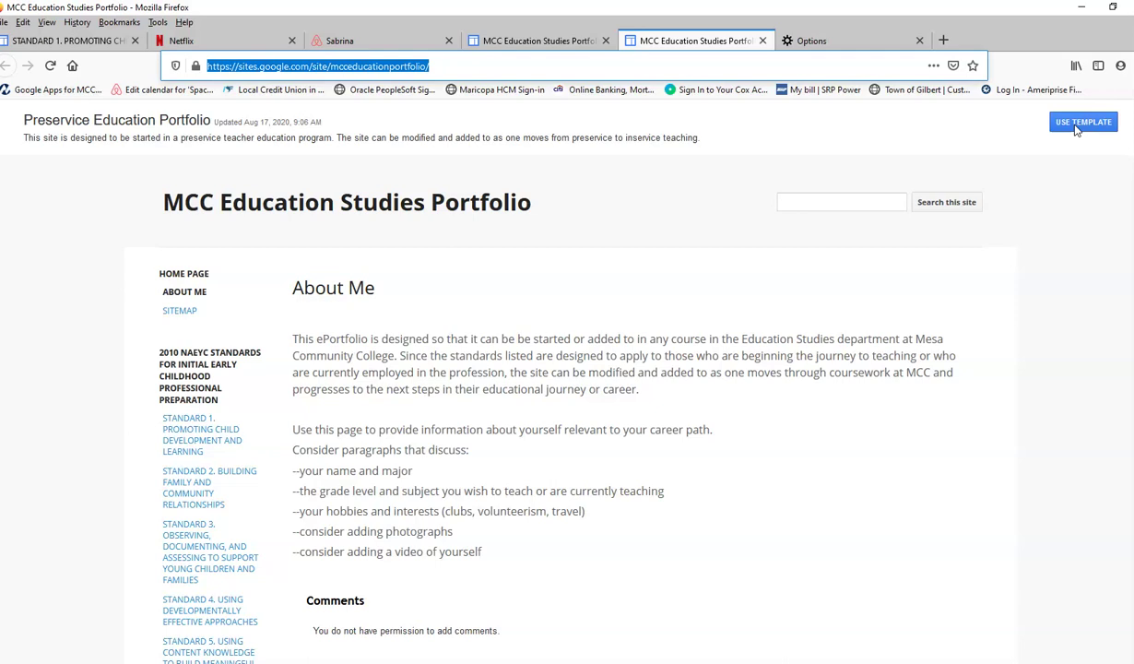
click(1076, 130)
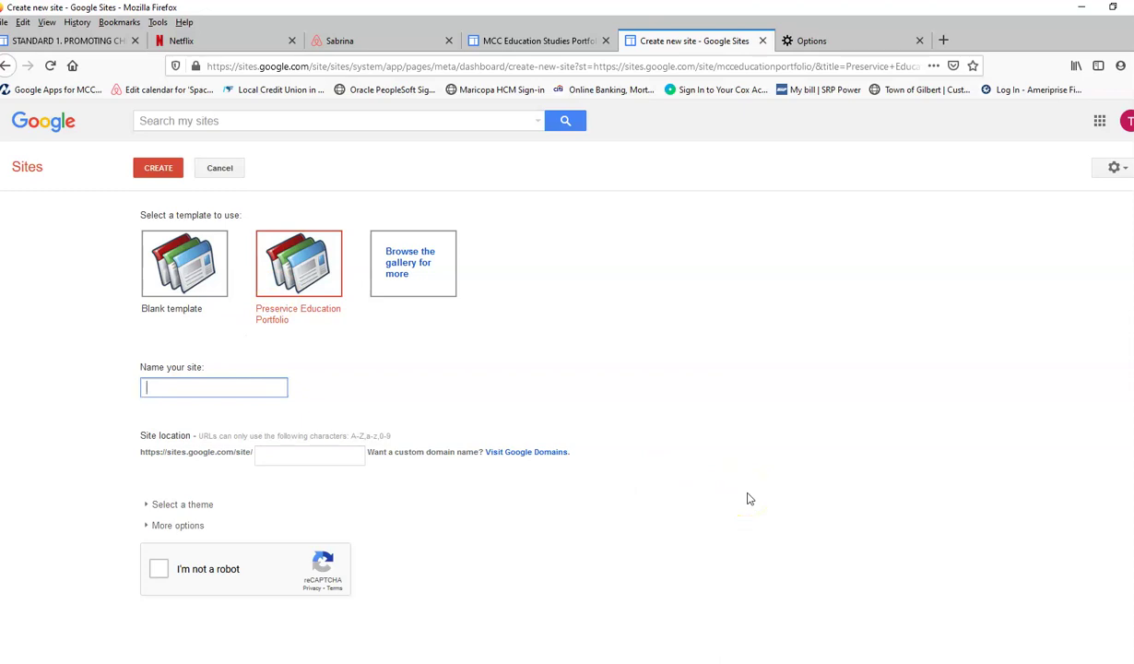
text(Education Example)
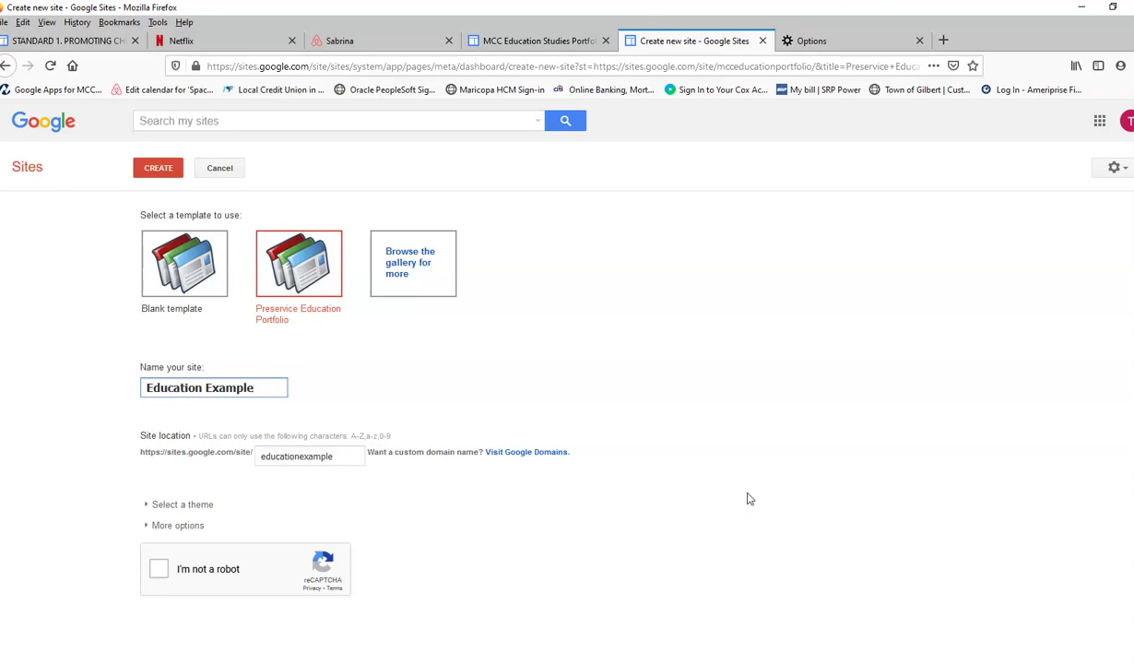
Complete the not-a-robot check and submit the create-site form.
click(159, 571)
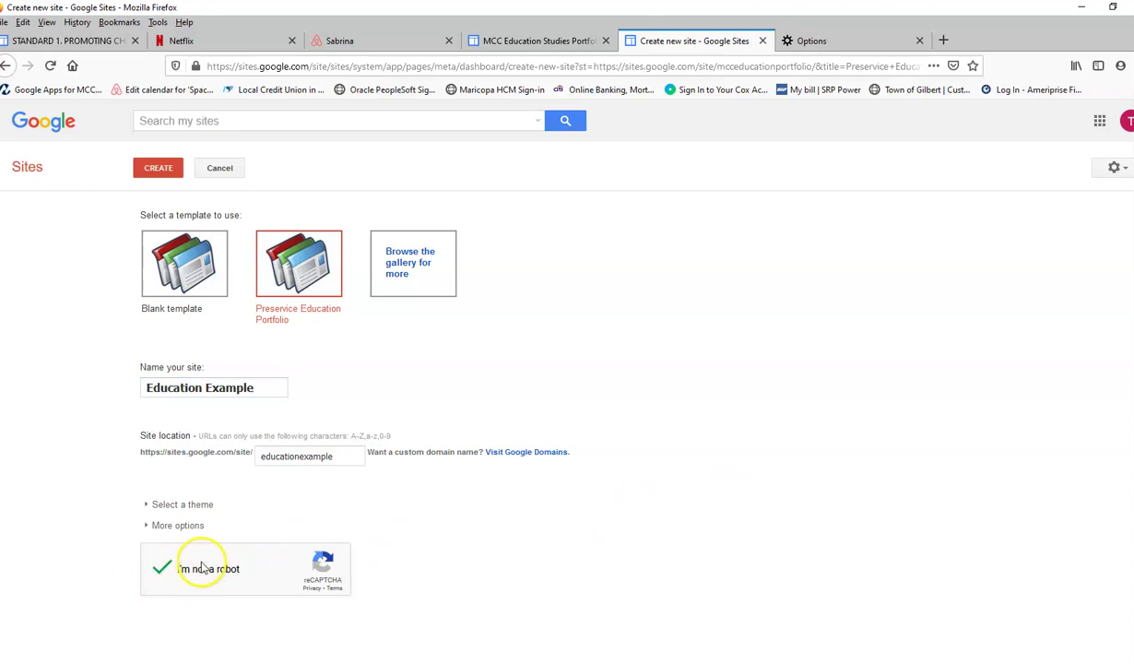
click(156, 172)
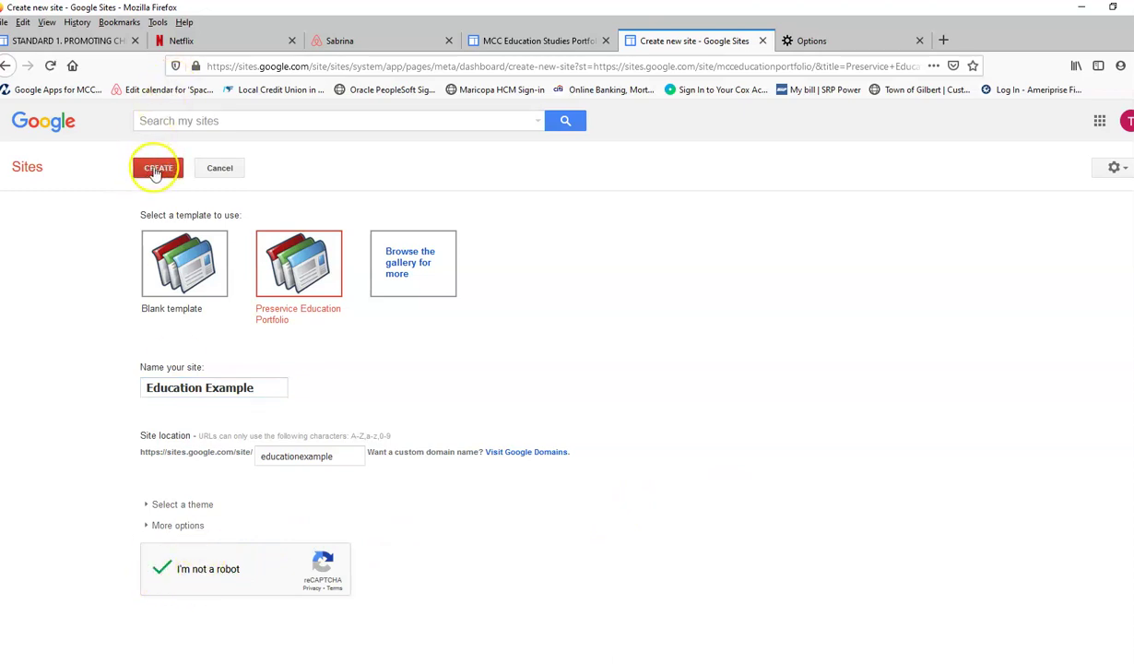
click(158, 172)
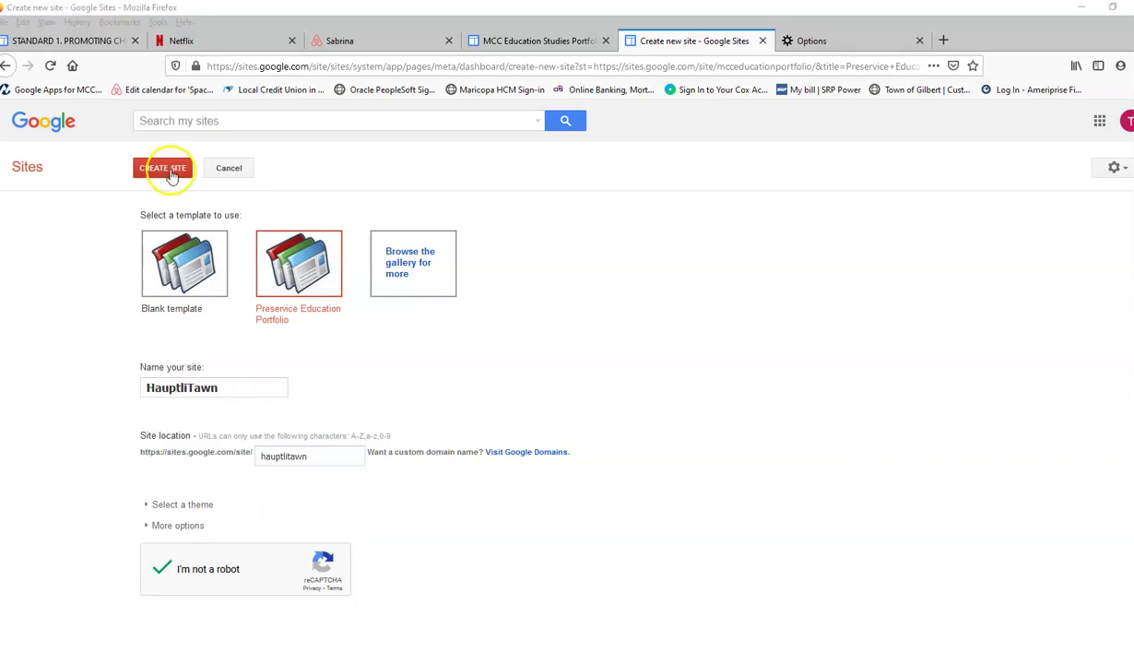
Create the portfolio site under a new name and location.
click(168, 169)
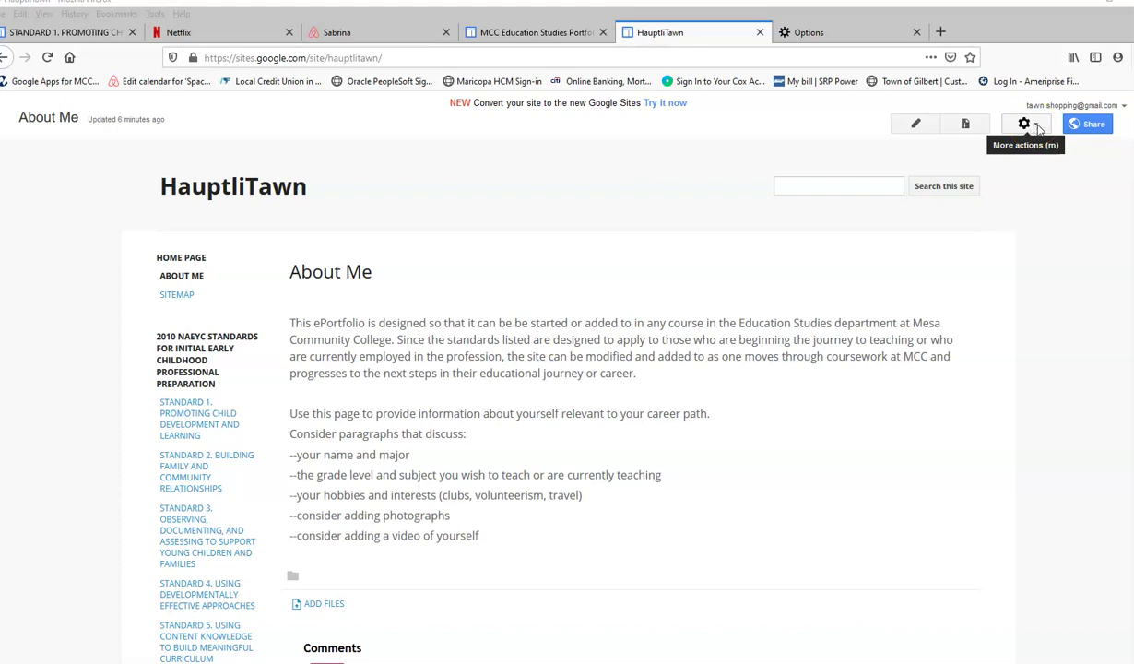
In Manage site settings, replace the site name with the owner's full name and save.
click(1025, 125)
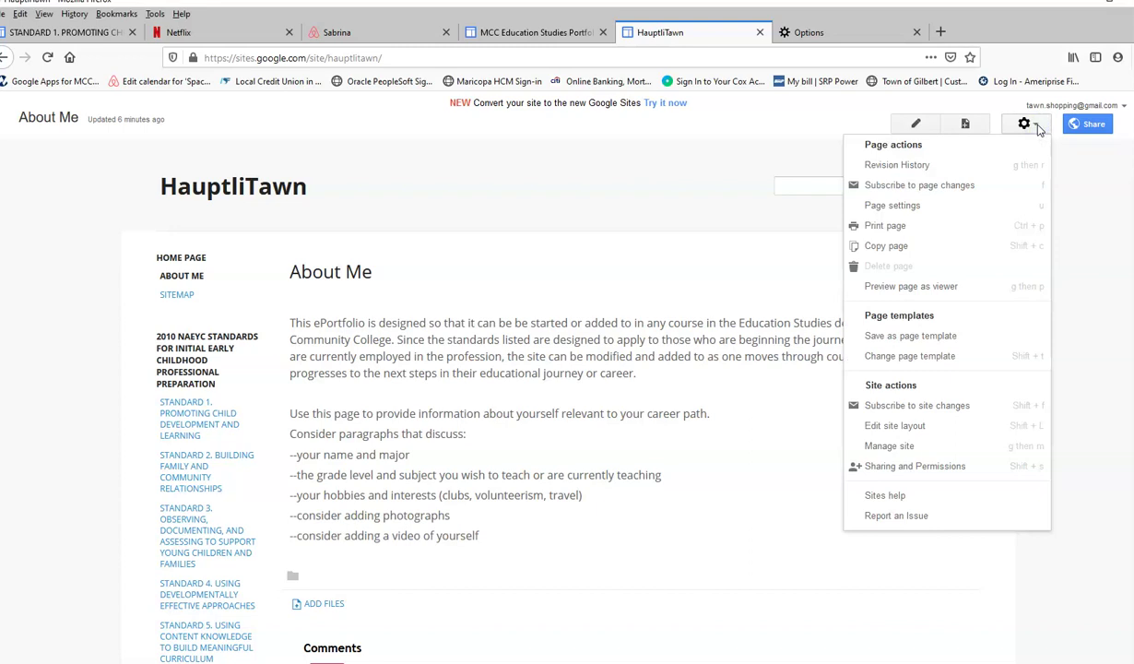
click(888, 446)
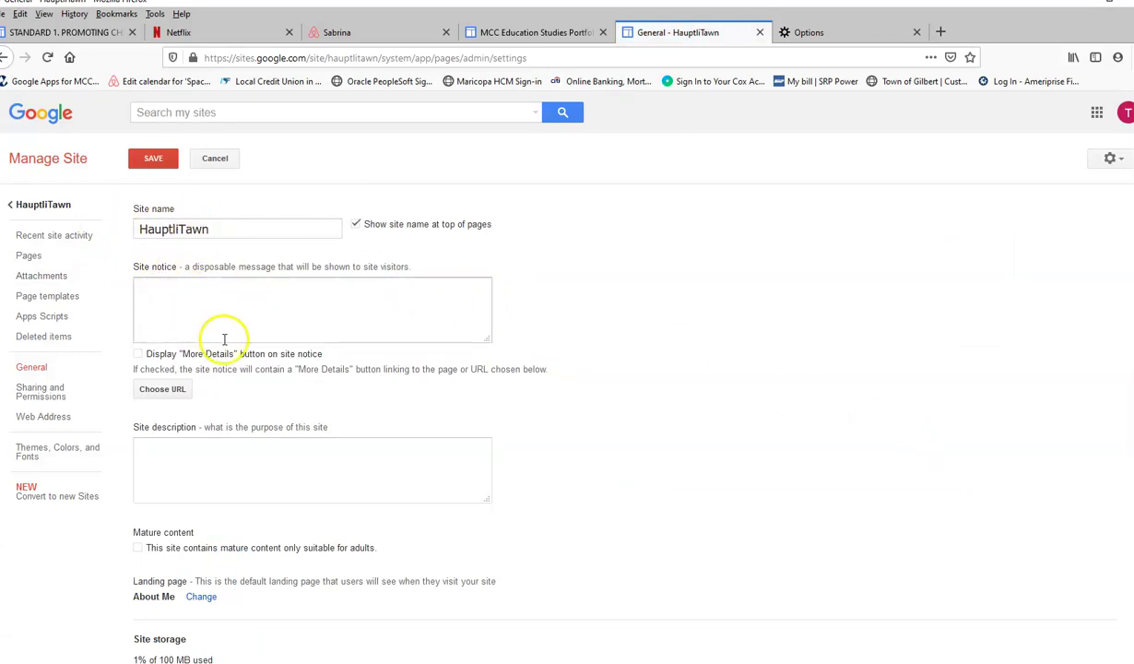
click(213, 228)
double_click(157, 221)
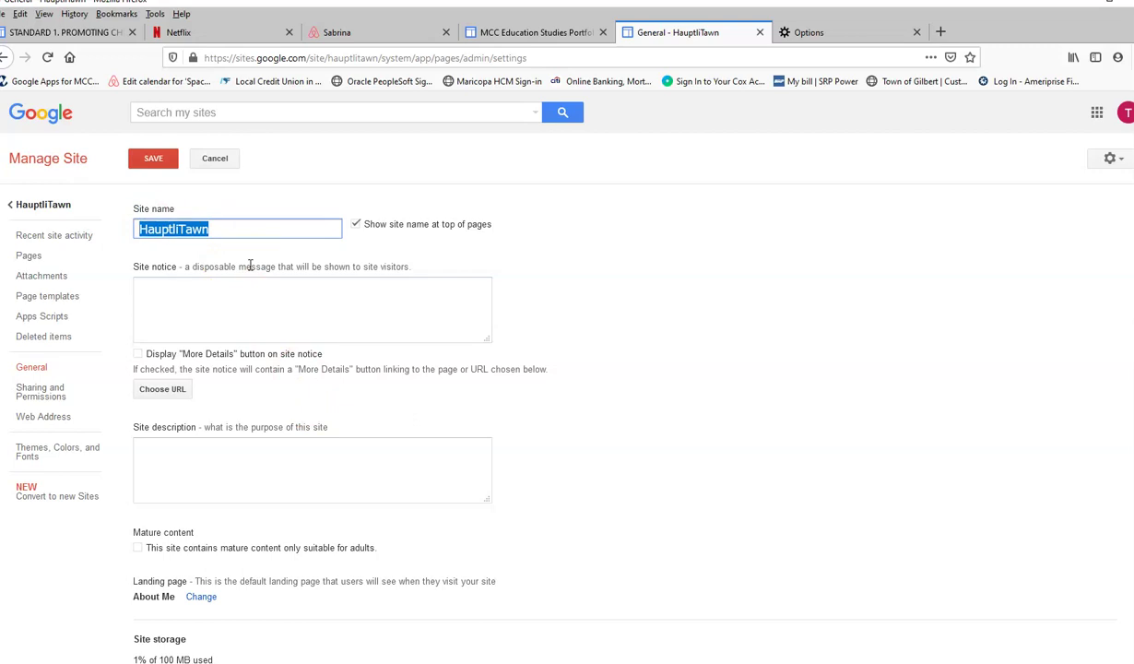
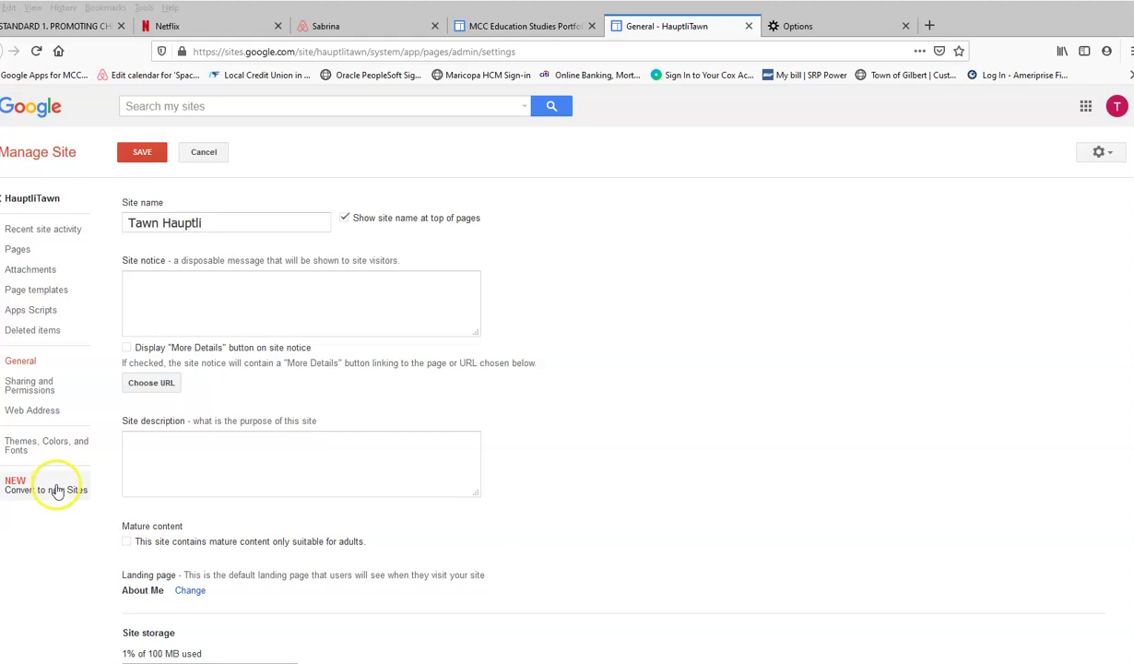
click(57, 490)
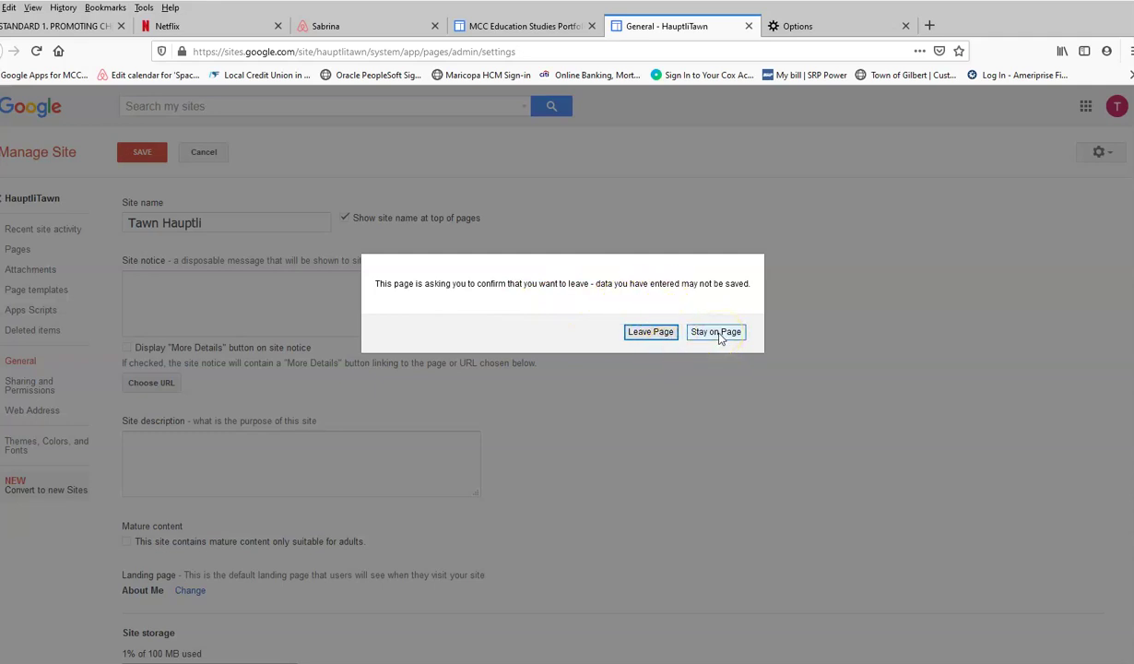
click(717, 333)
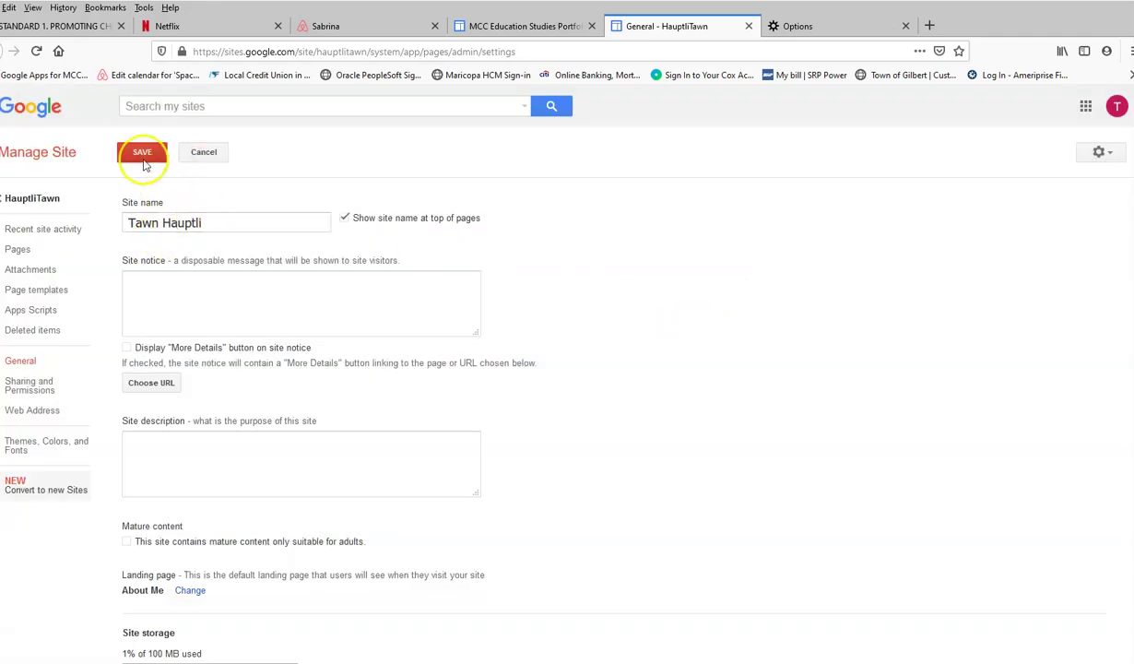
click(143, 162)
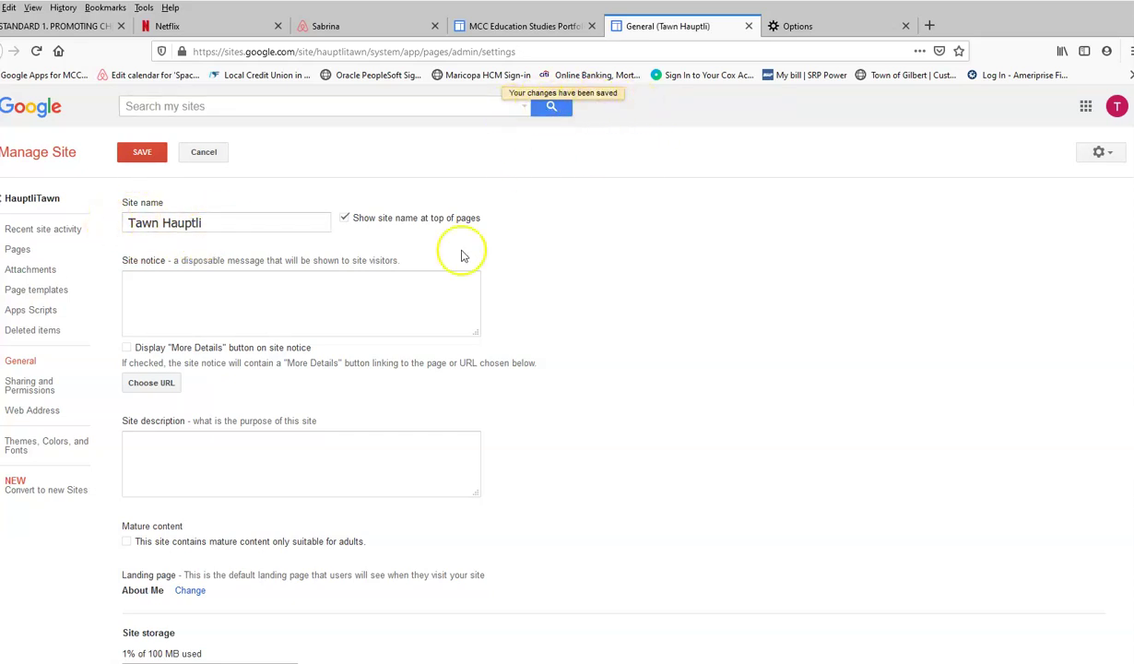
Start converting the site to new Google Sites and let the draft build to 100%.
click(18, 489)
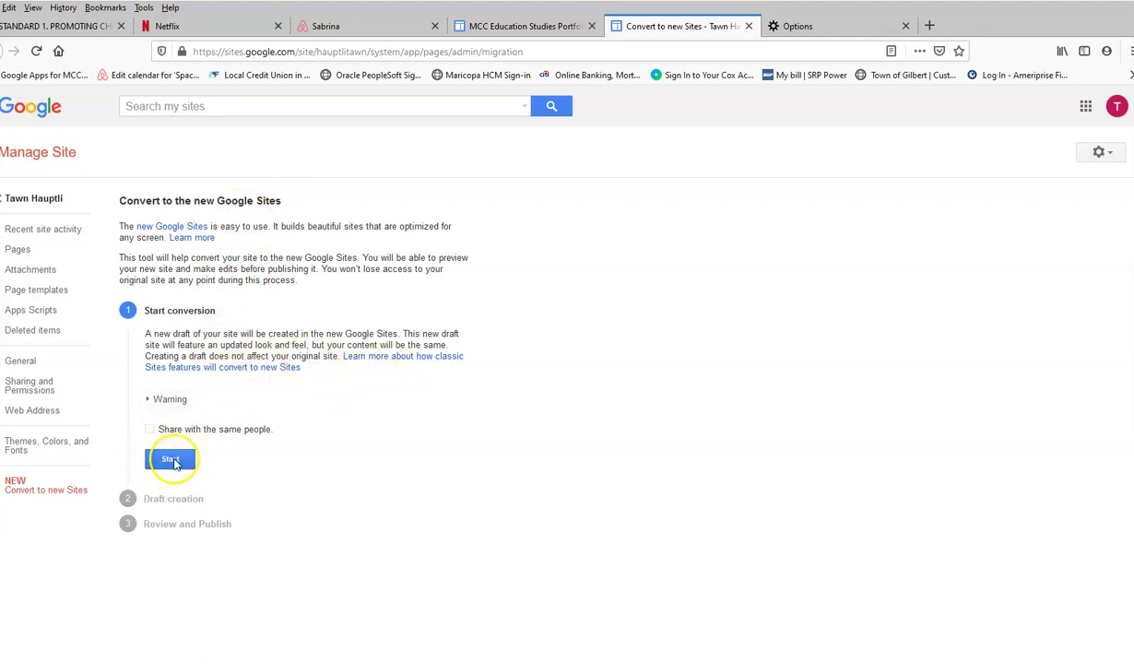
click(172, 460)
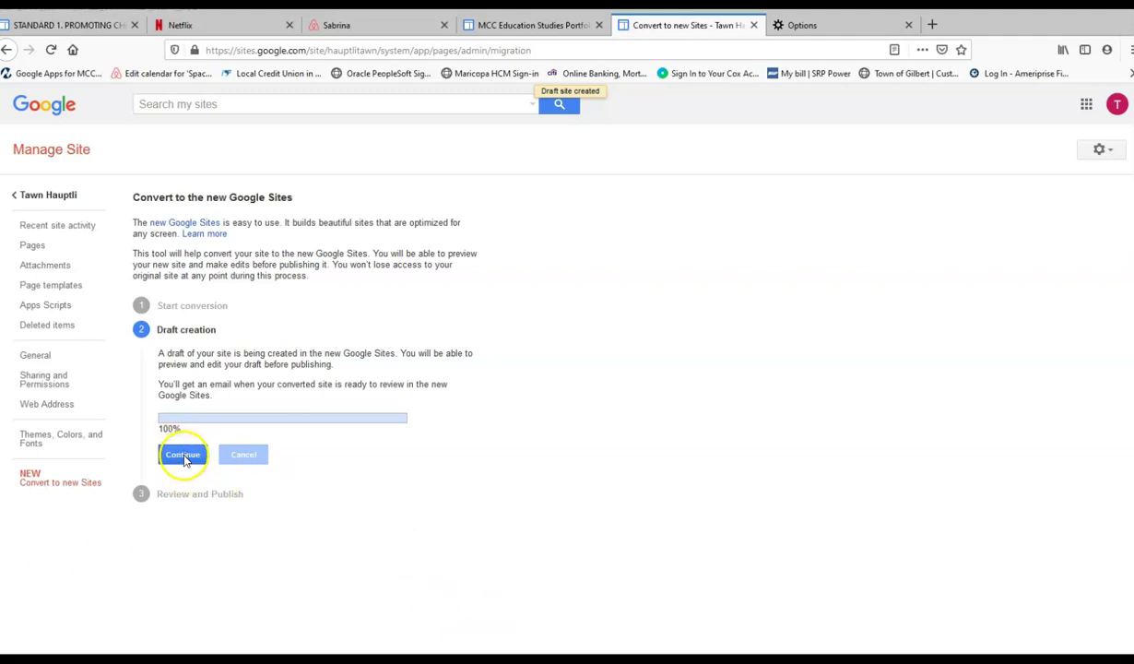
Advance to Review and Publish and open the converted draft in a new tab.
click(182, 454)
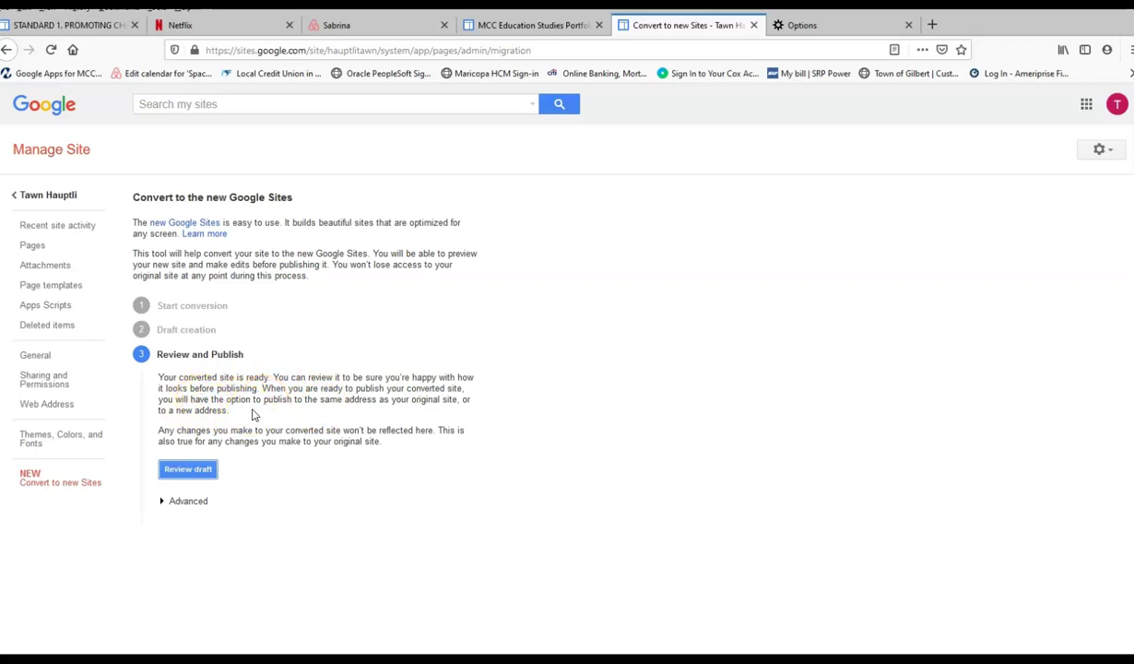
click(193, 475)
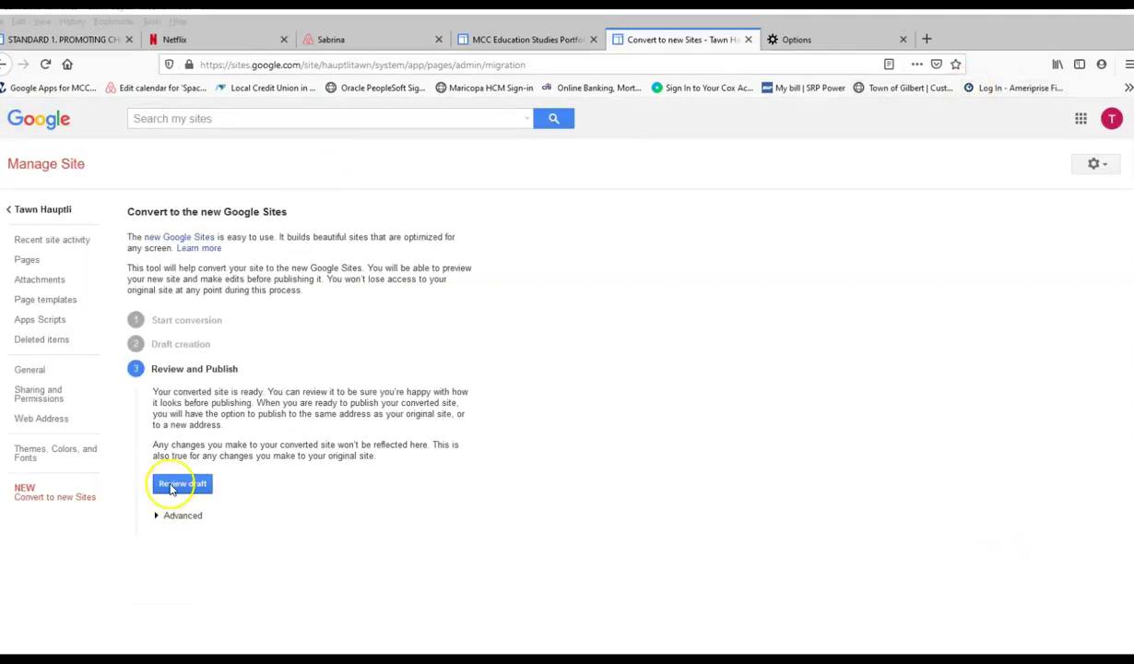
click(175, 472)
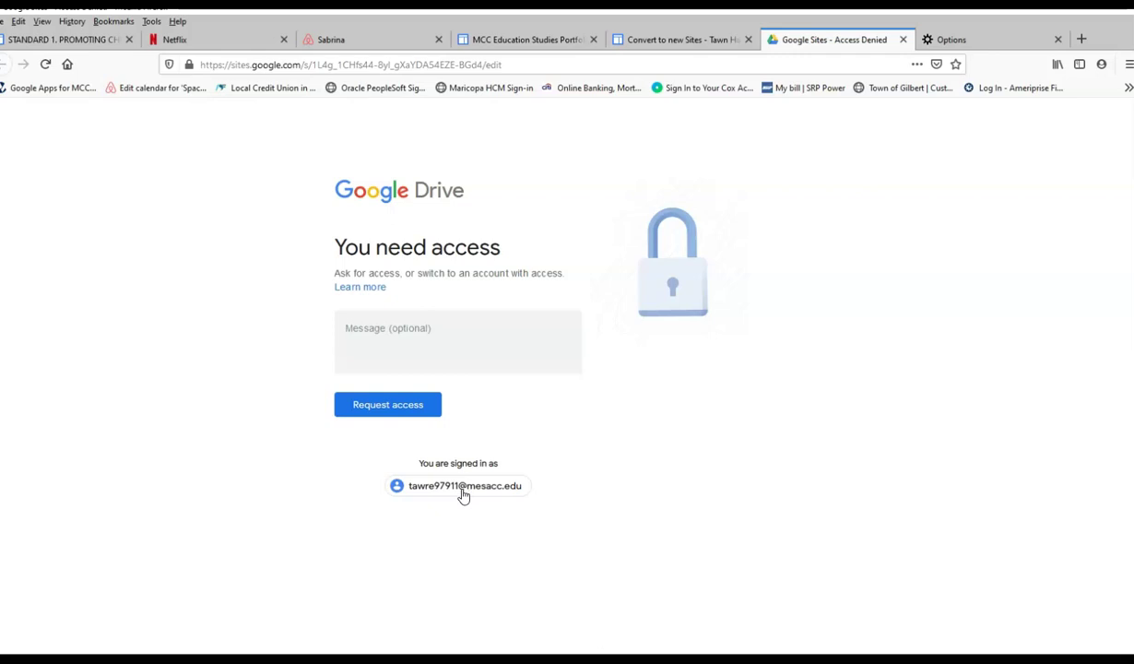
Switch to the account that owns the site so the draft opens in the editor.
click(471, 494)
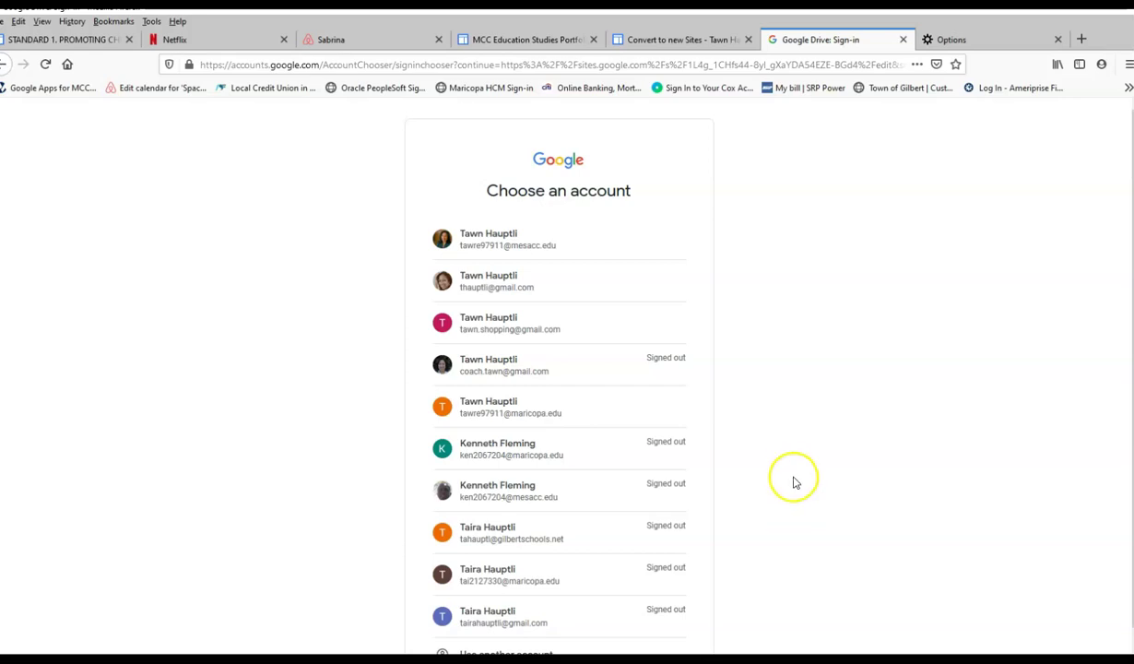
click(487, 324)
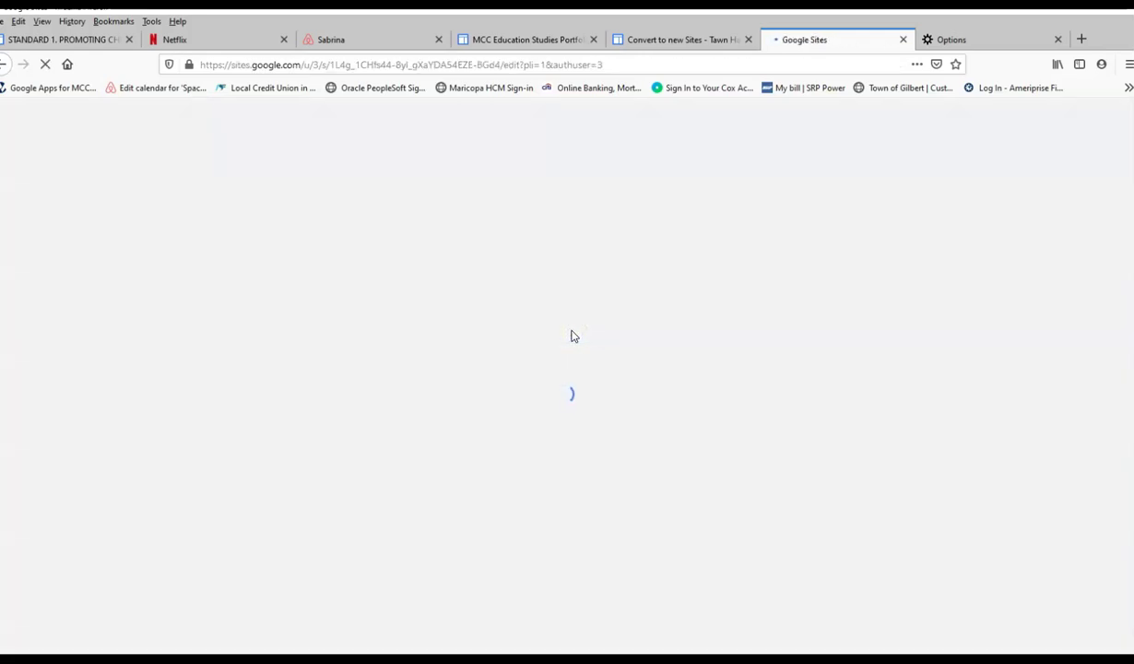
click(830, 452)
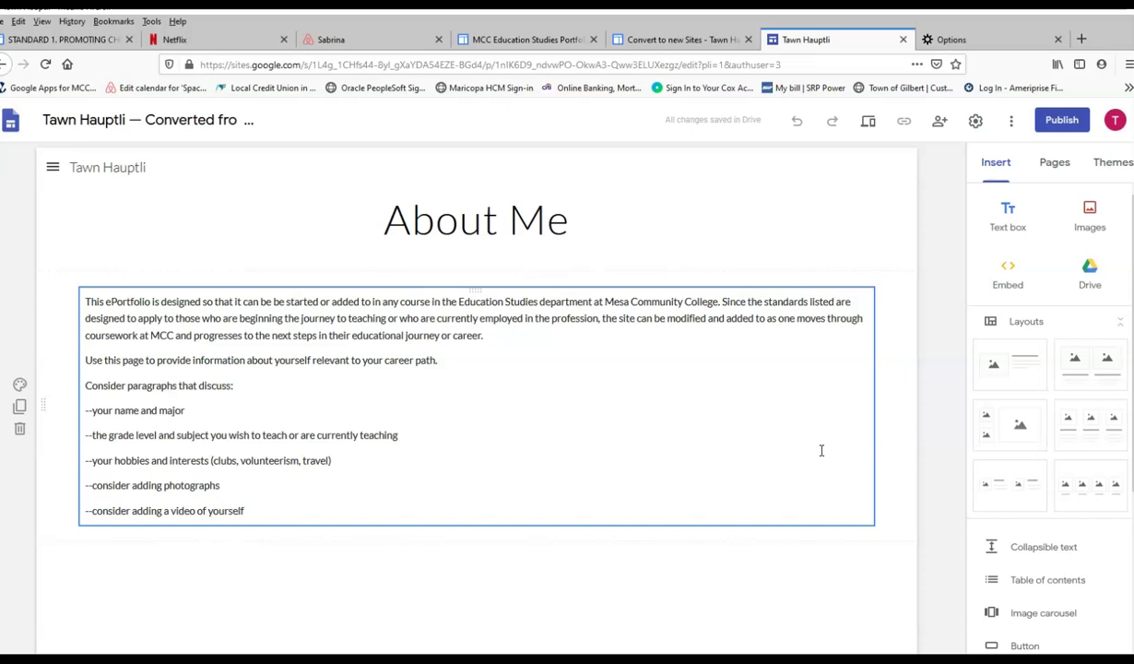
click(818, 439)
Delete the ' — Converted from Classic Sites' suffix from the site name.
click(290, 65)
click(126, 120)
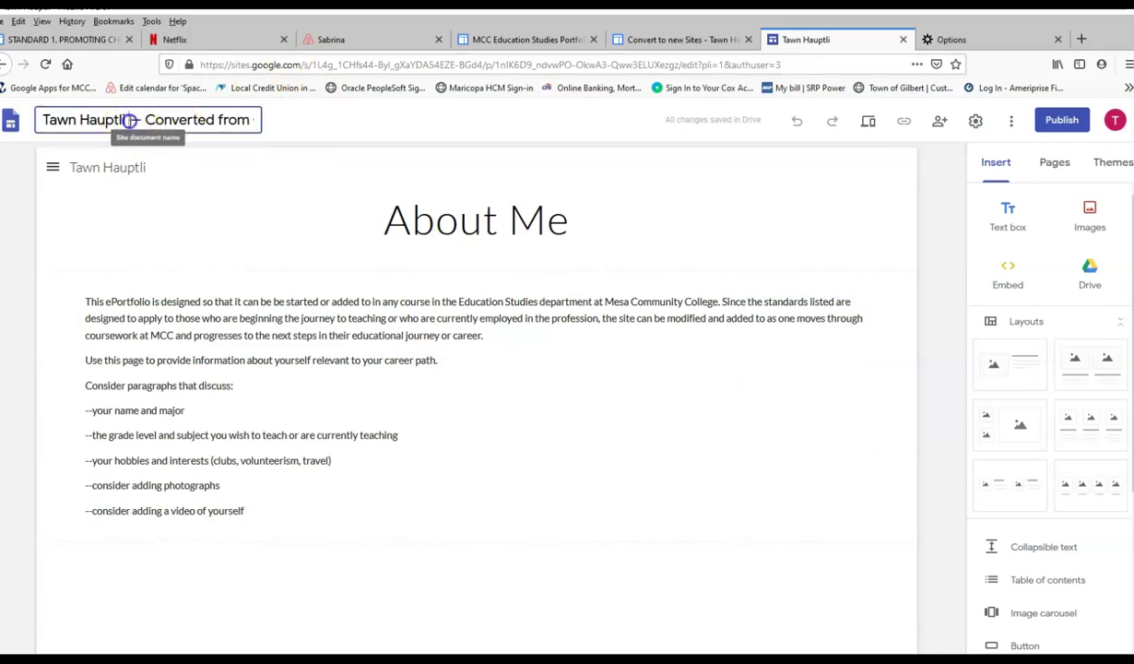
drag(126, 119, 351, 111)
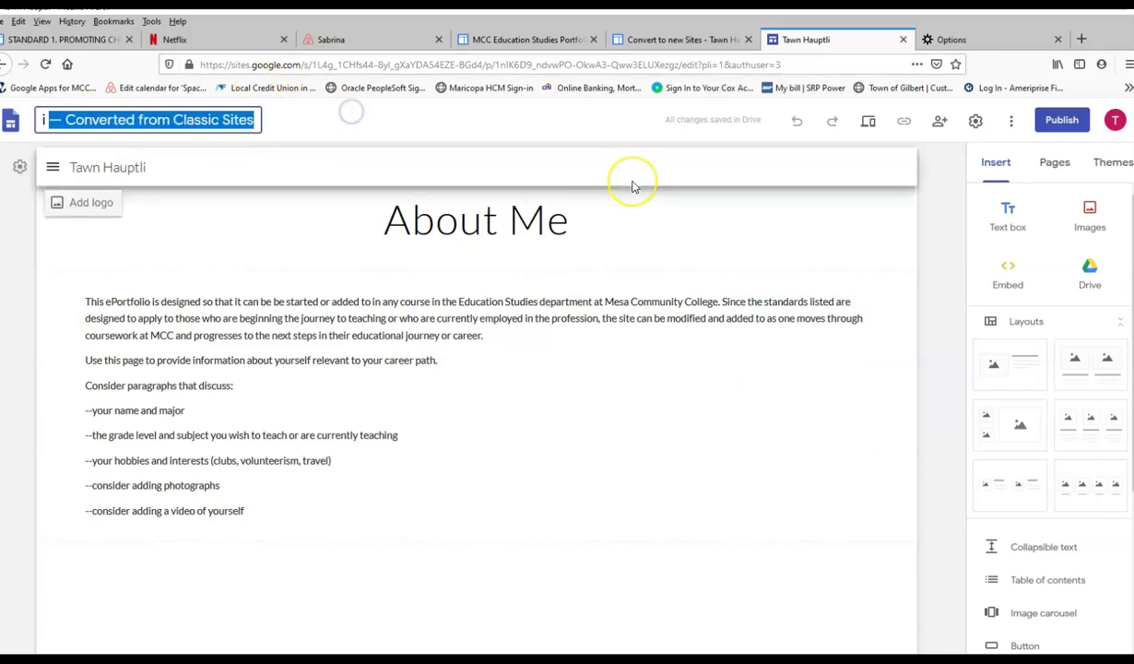
key(BackSpace)
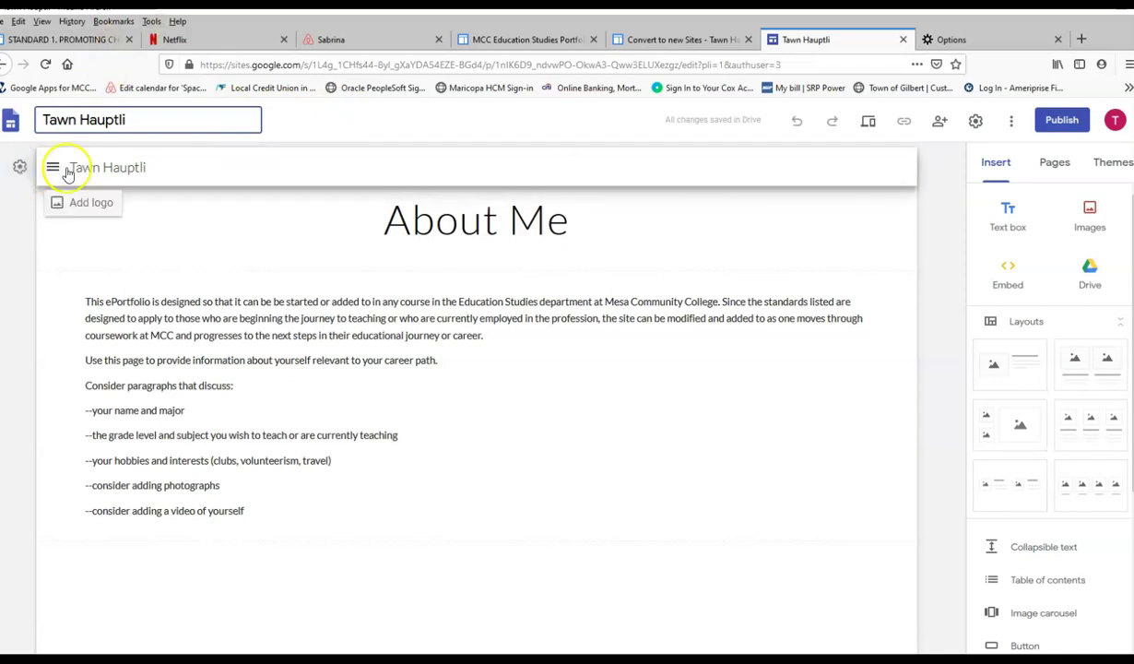
Open the site's Navigation settings and keep the mode set to Side.
click(21, 170)
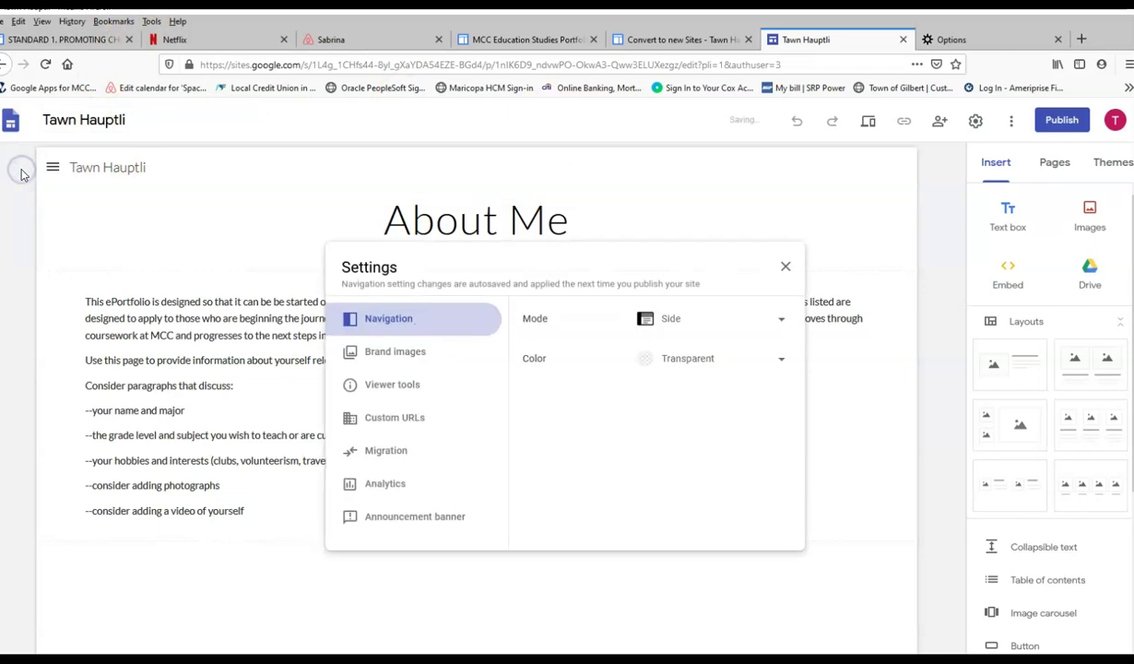
click(784, 319)
click(673, 322)
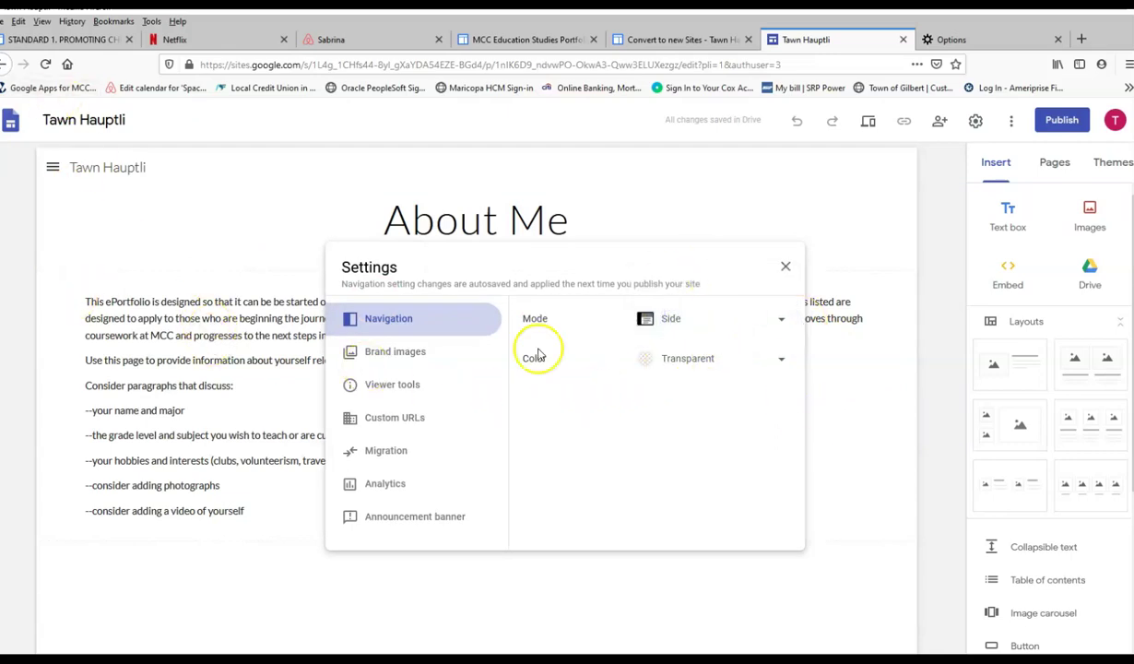
Close Settings and review the navigation menu's pages, About Me through STANDARD 7.
click(786, 266)
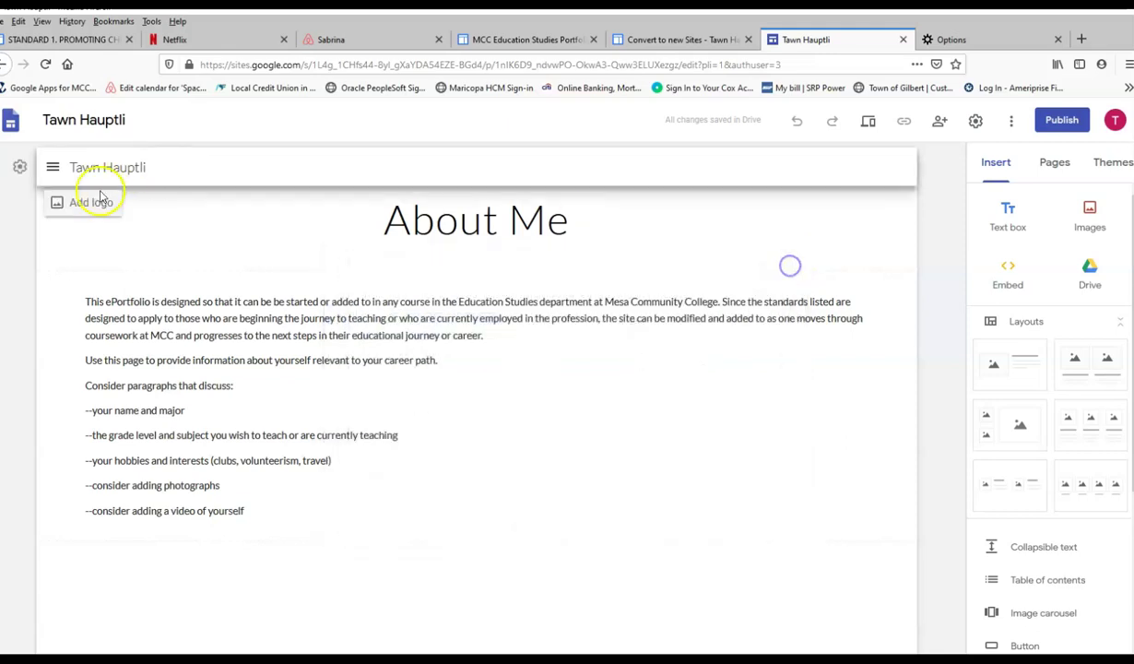
click(52, 166)
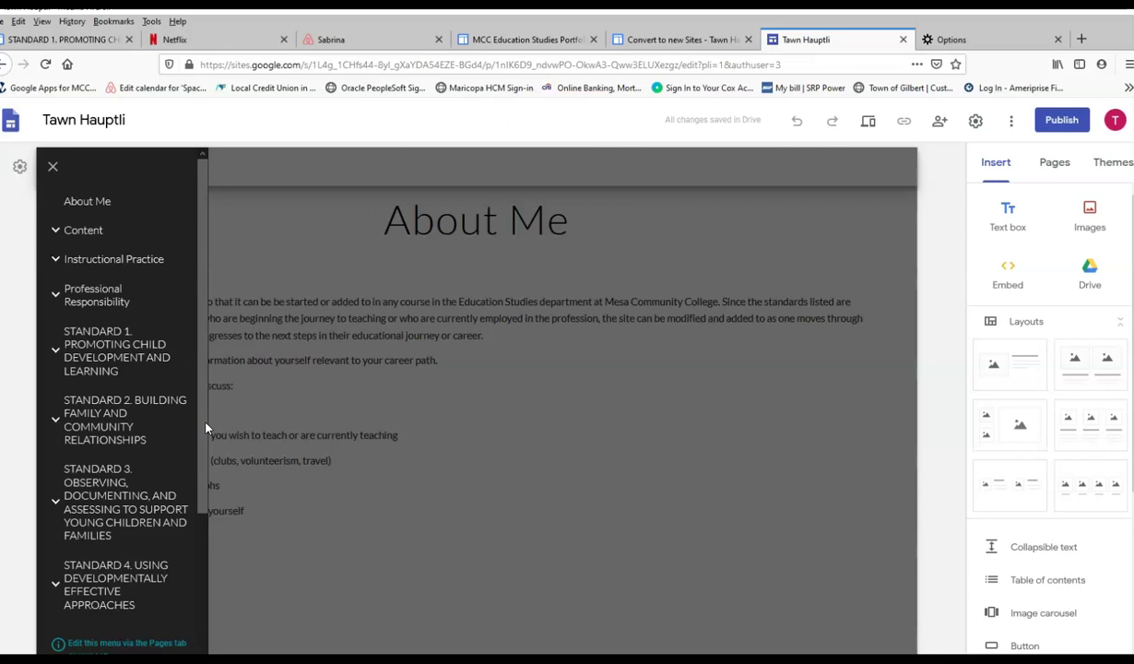
scroll(184, 534, down, 5)
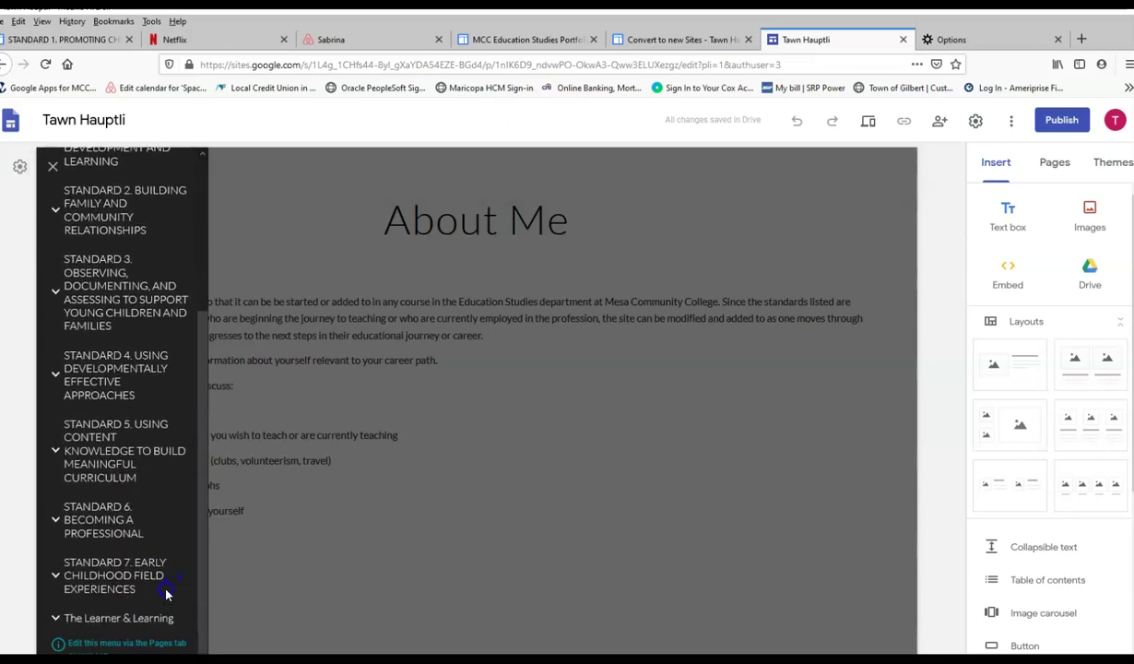
scroll(166, 594, up, 5)
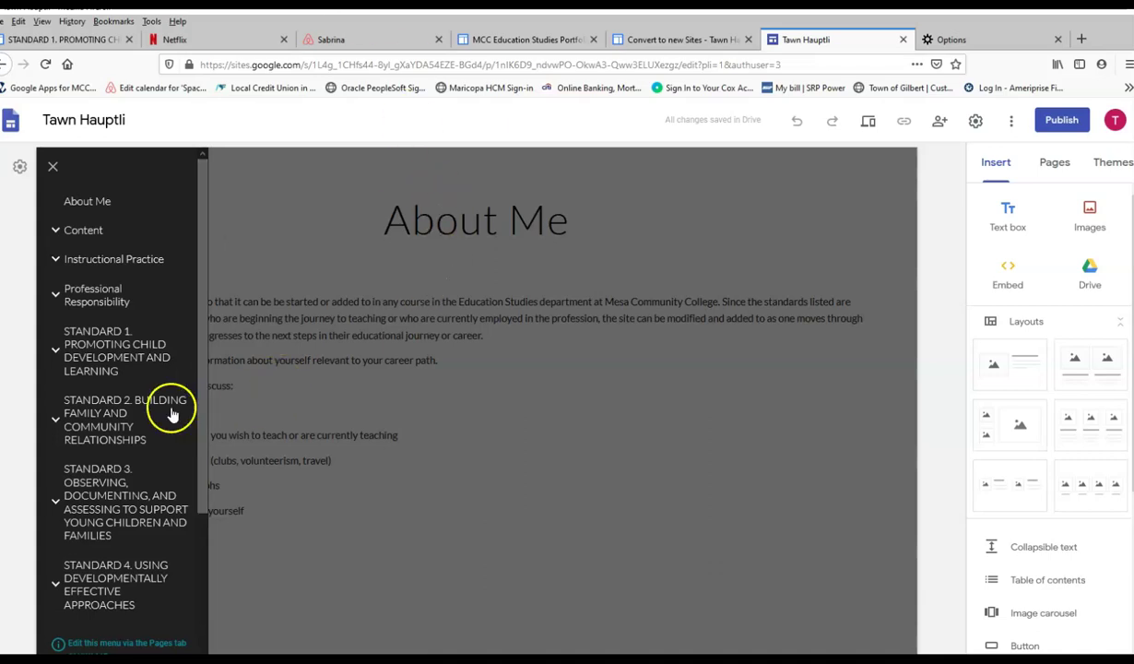
In Pages, move Content, Instructional Practice, then Professional Responsibility below The Learner & Learning.
click(138, 641)
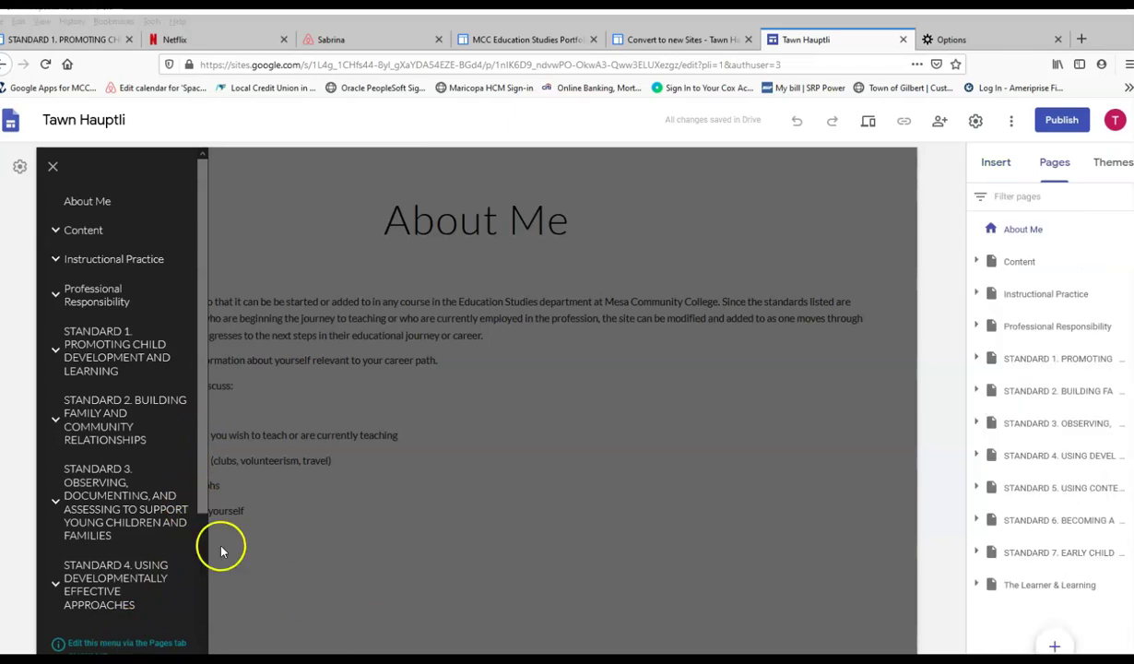
scroll(203, 502, down, 2)
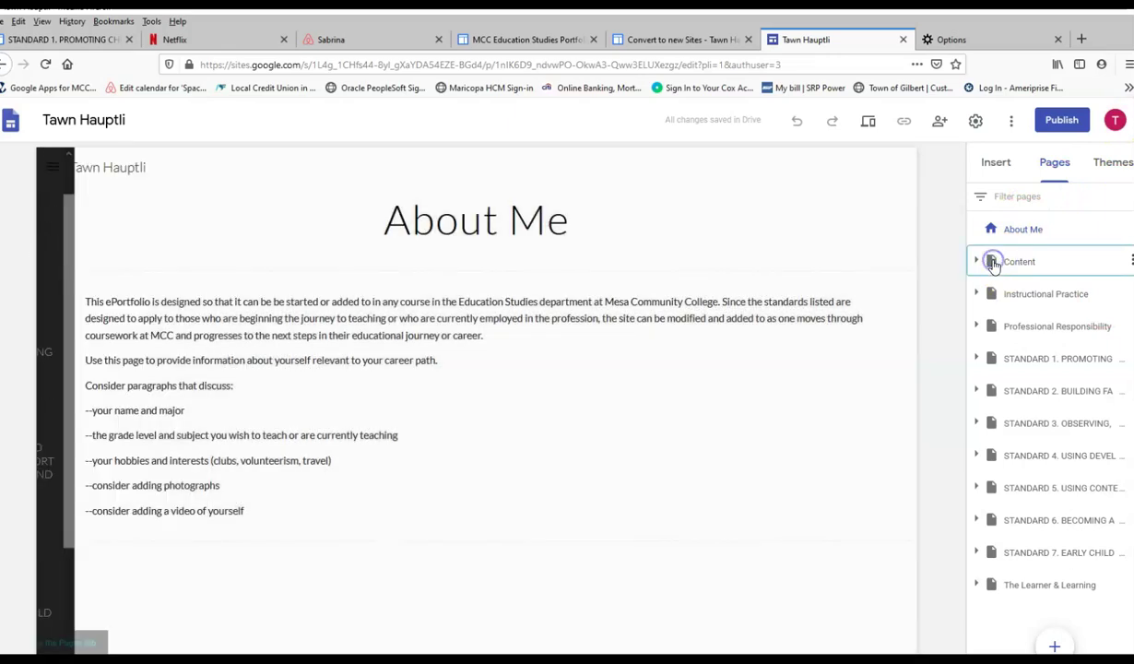
drag(993, 264, 1032, 603)
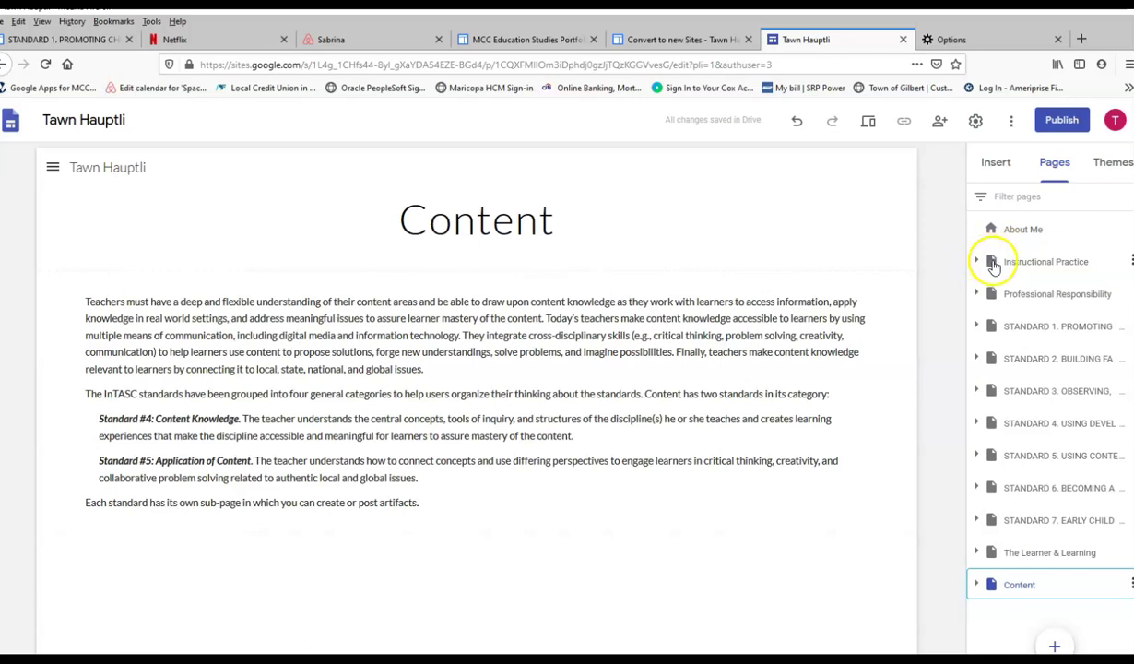
drag(993, 265, 1034, 600)
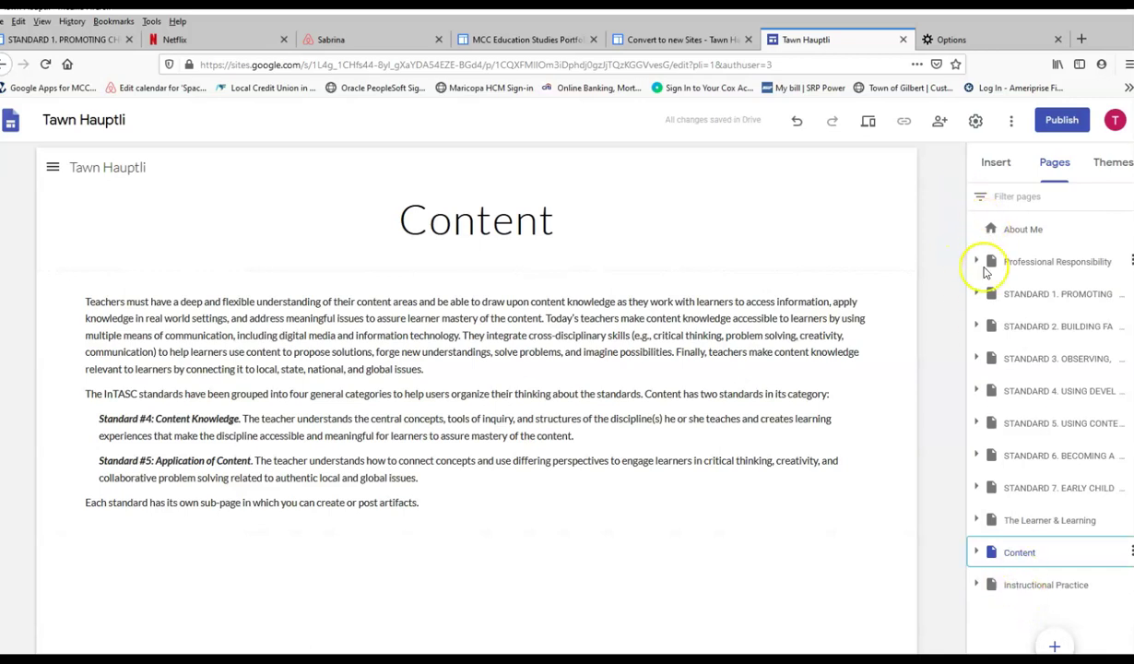
drag(992, 262, 1031, 604)
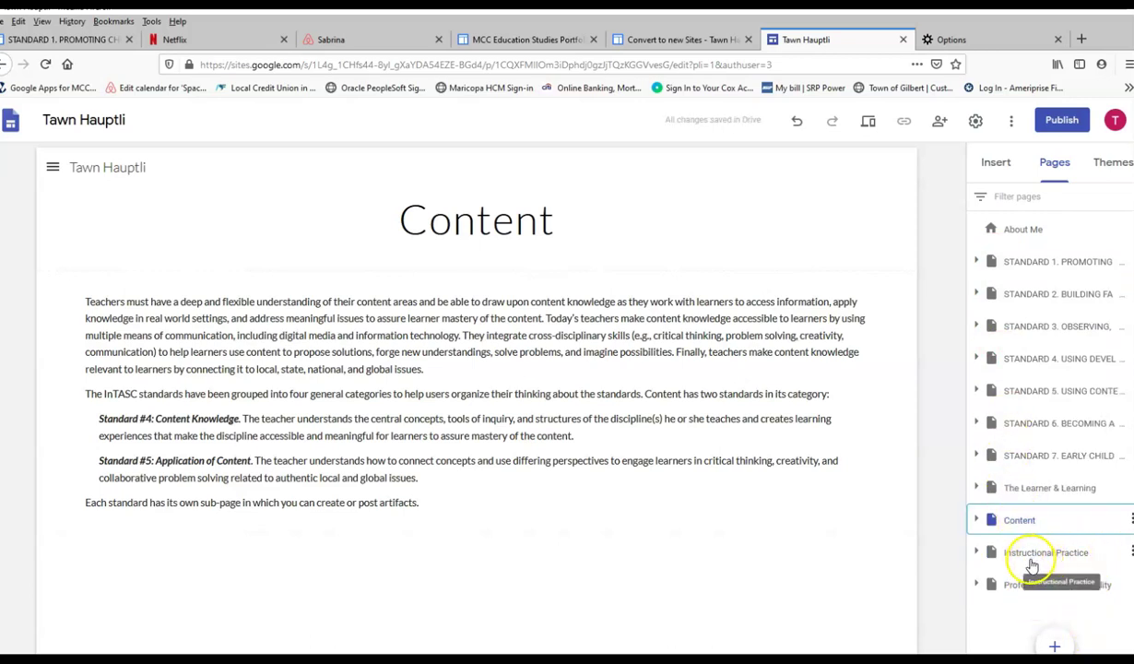
mouse_move(958, 491)
mouse_down()
mouse_move(1058, 489)
mouse_move(974, 490)
mouse_up()
Expand The Learner & Learning, move one InTASC Standard subpage, then collapse it again.
click(976, 490)
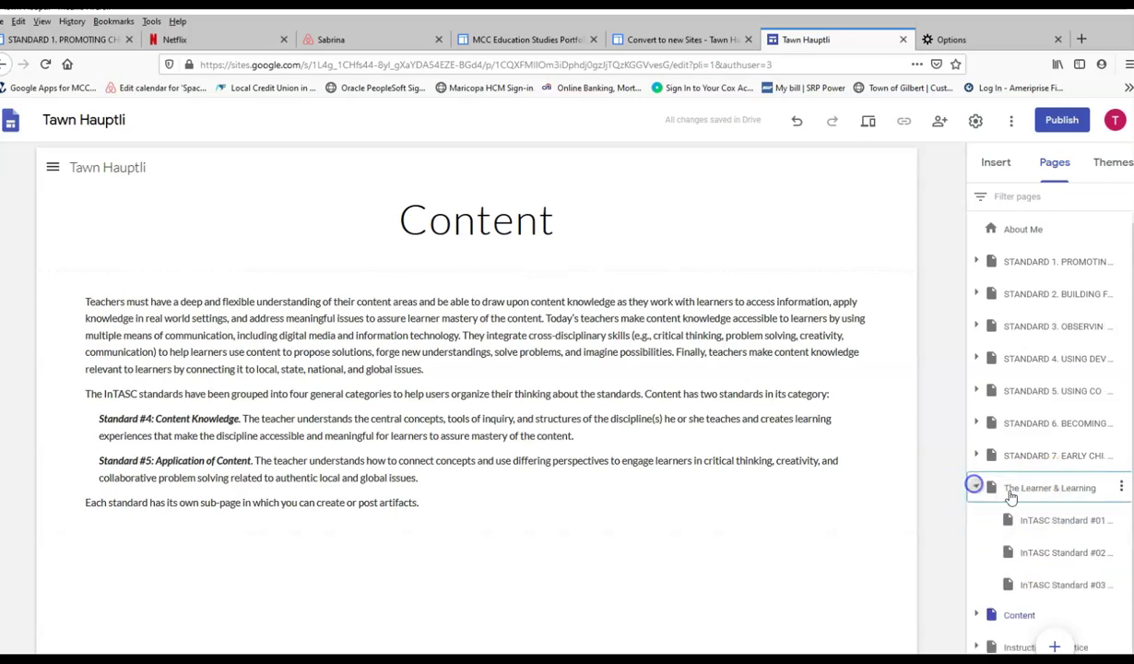
drag(1070, 553, 982, 476)
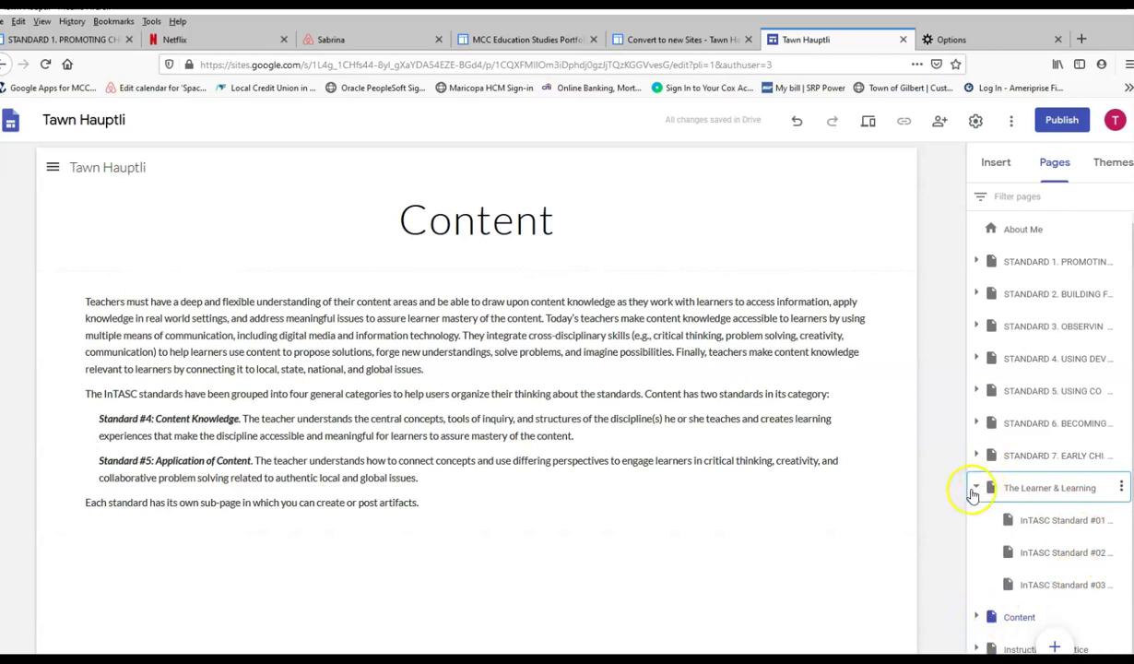
click(976, 490)
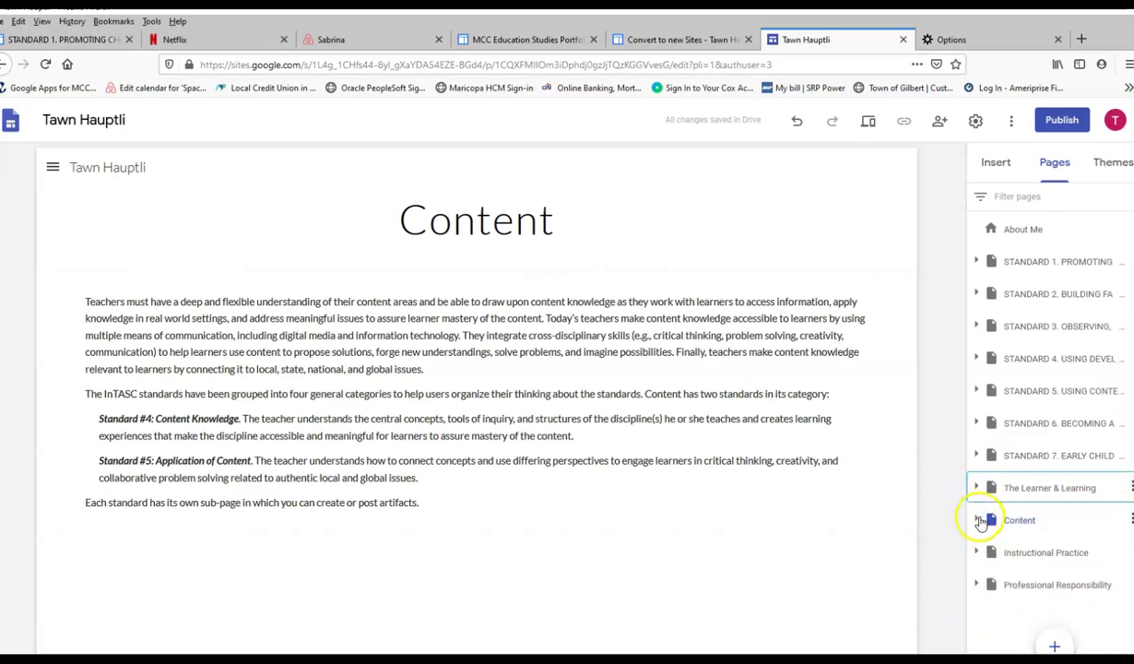
Expand and collapse Content, Instructional Practice and Professional Responsibility to check their subpages.
click(978, 521)
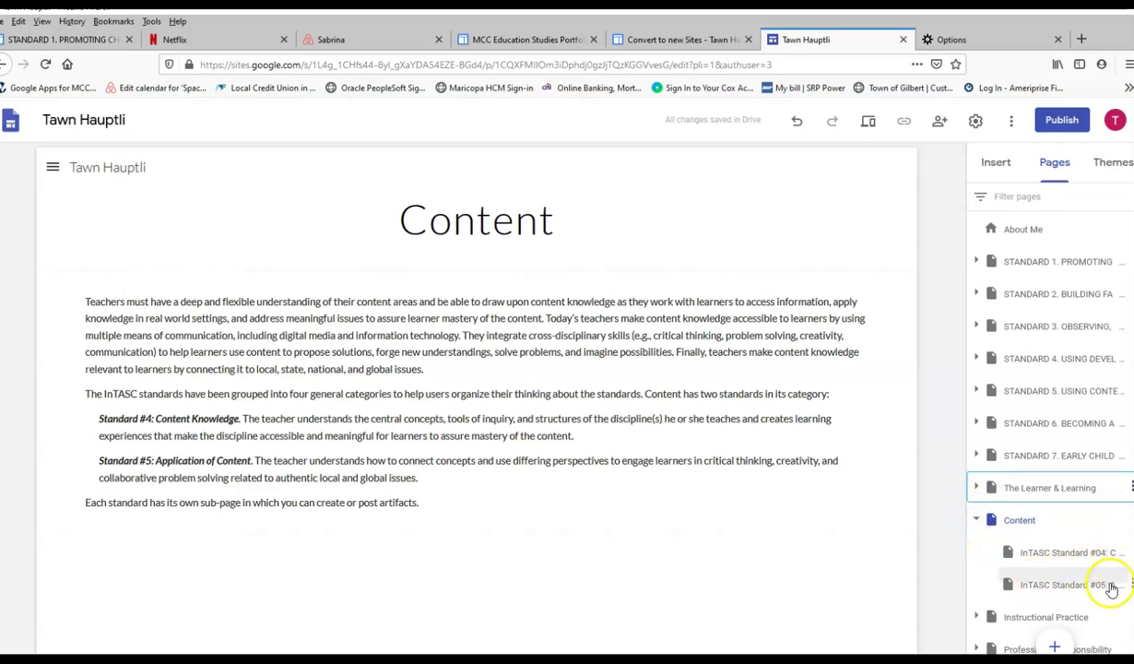
click(976, 520)
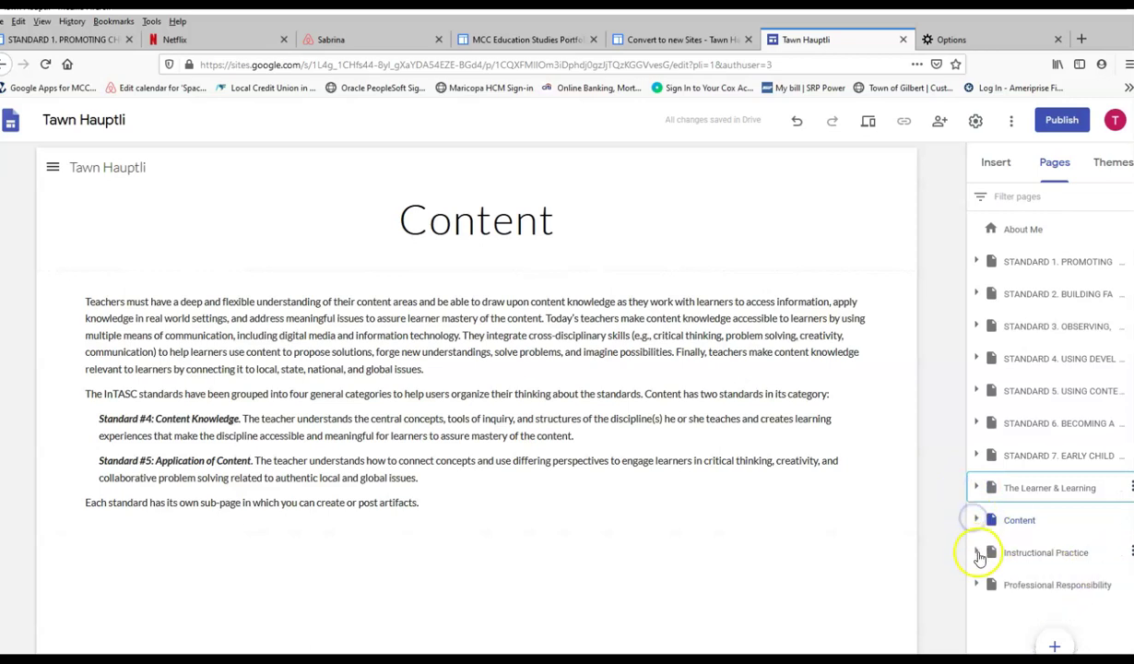
click(977, 553)
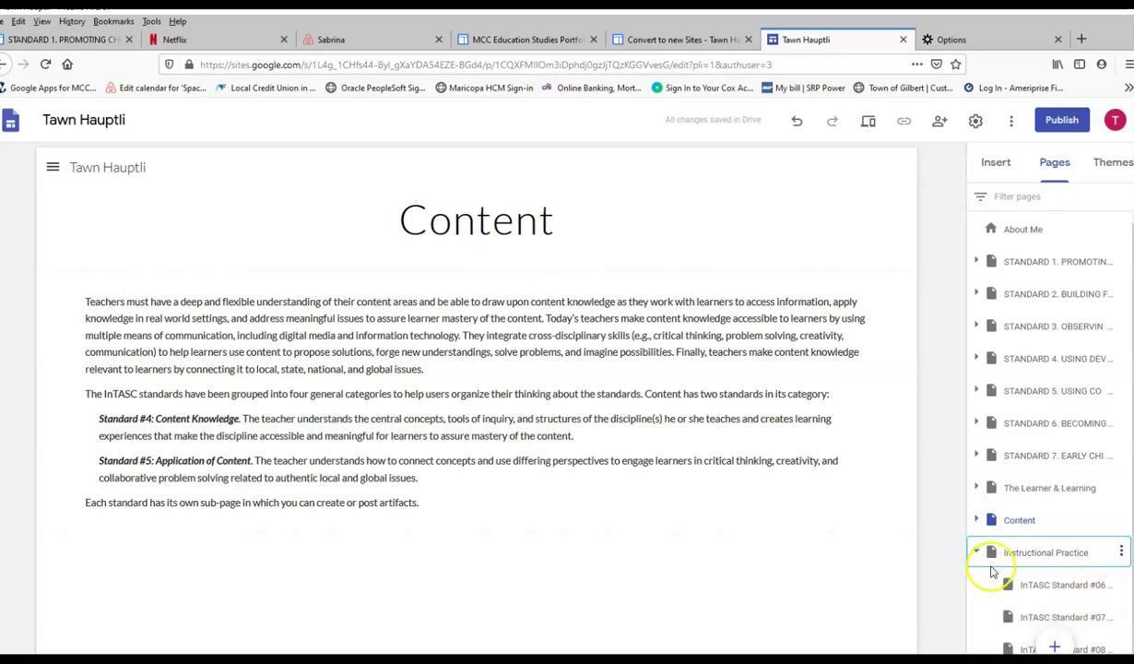
click(977, 552)
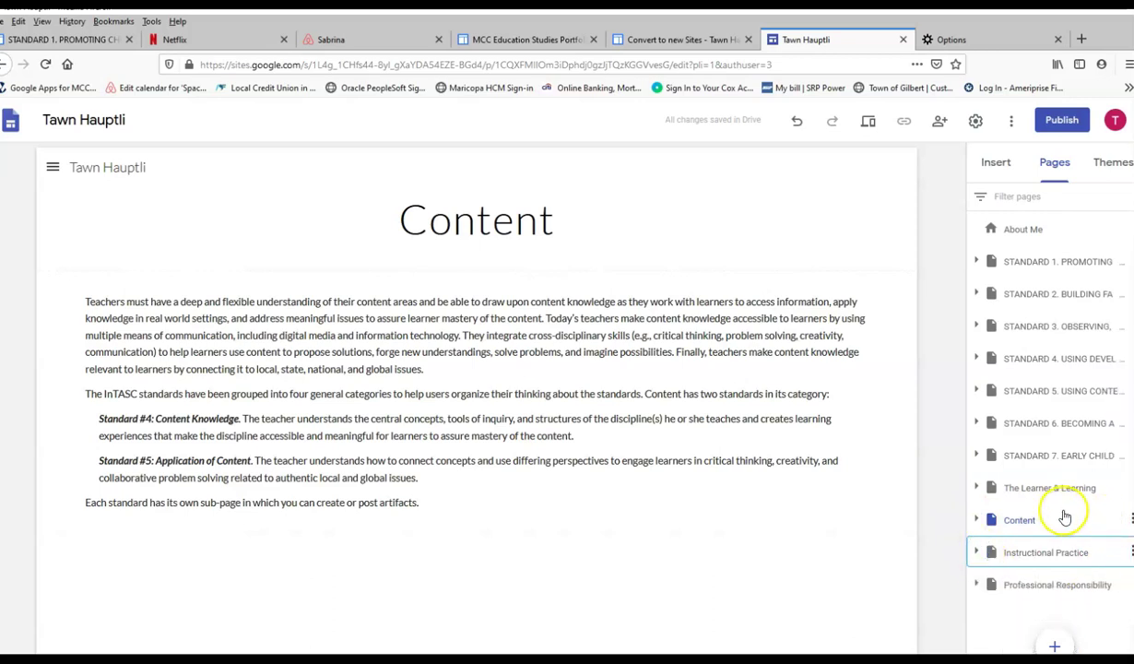
click(977, 584)
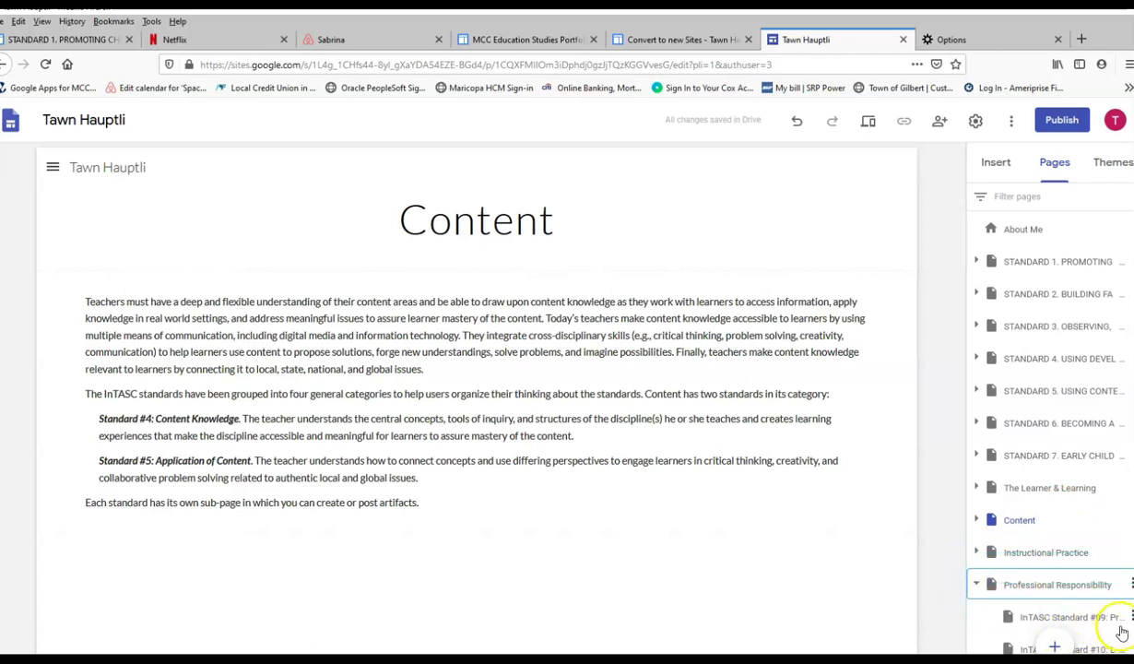
click(976, 583)
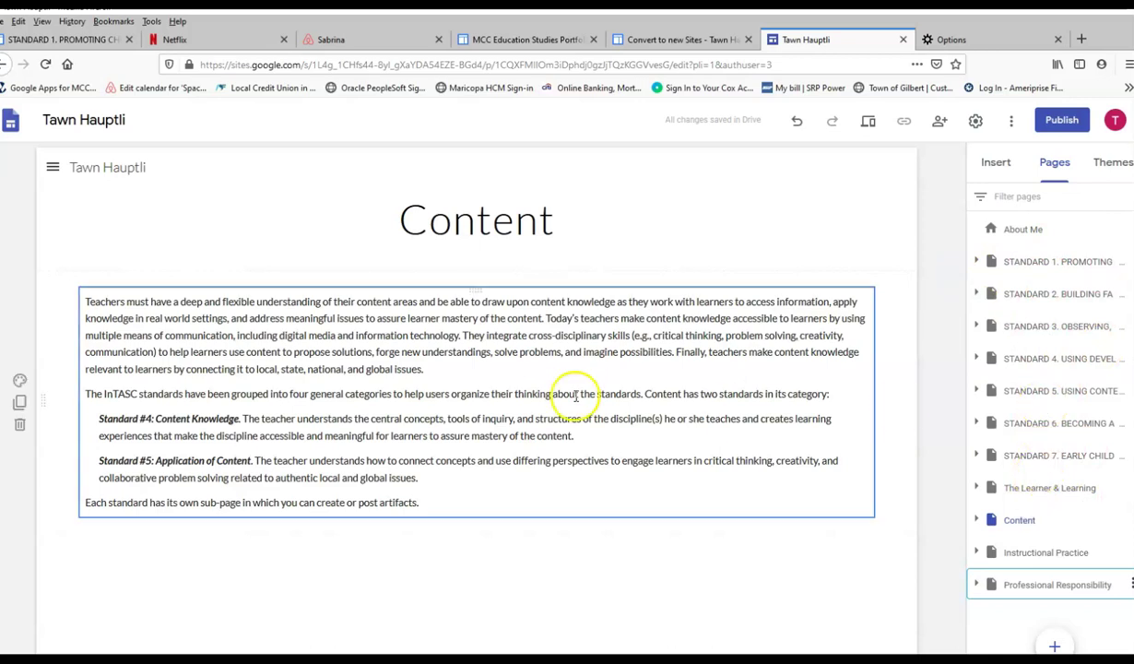
click(1056, 181)
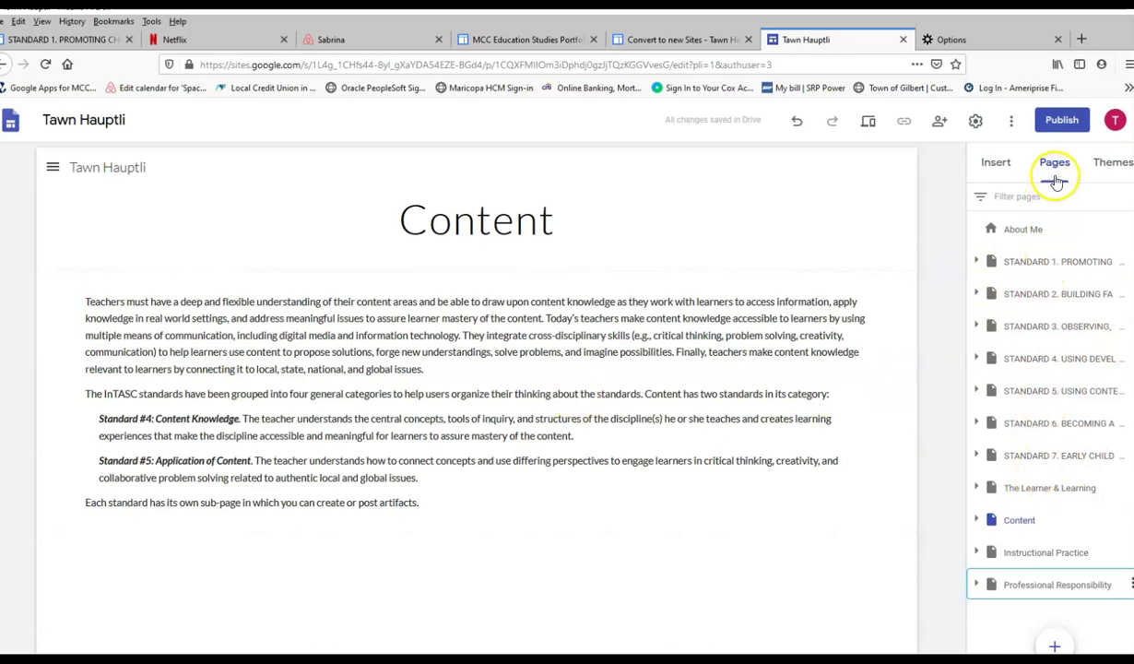
Publish with 'Use existing site address' and confirm replacing the original classic site.
click(1065, 122)
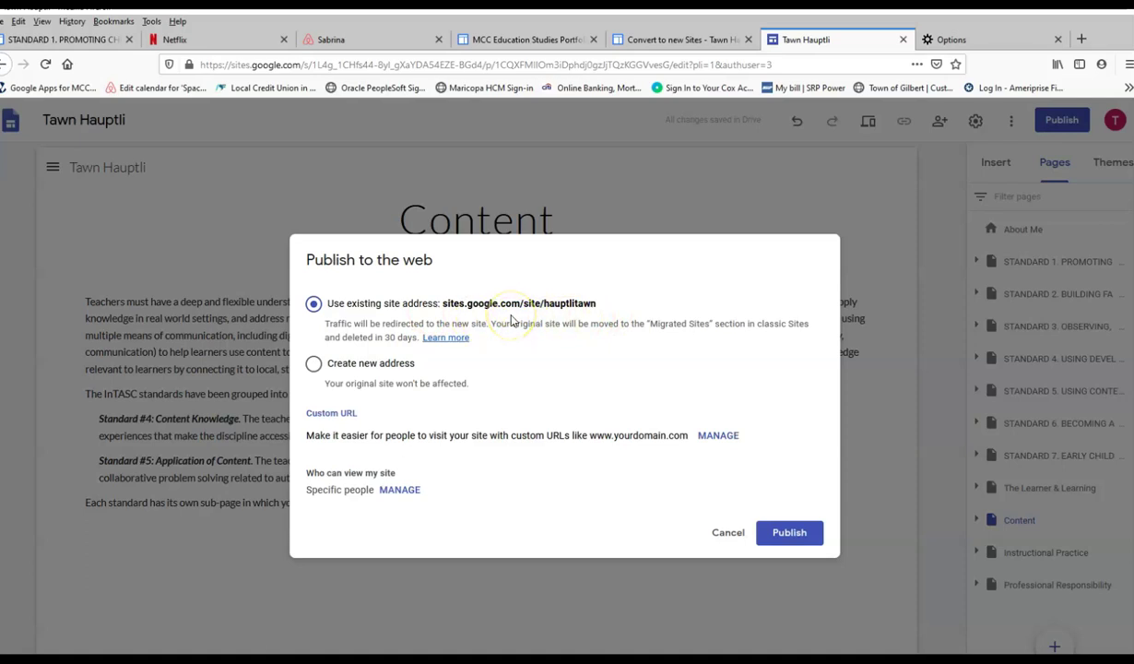
click(791, 533)
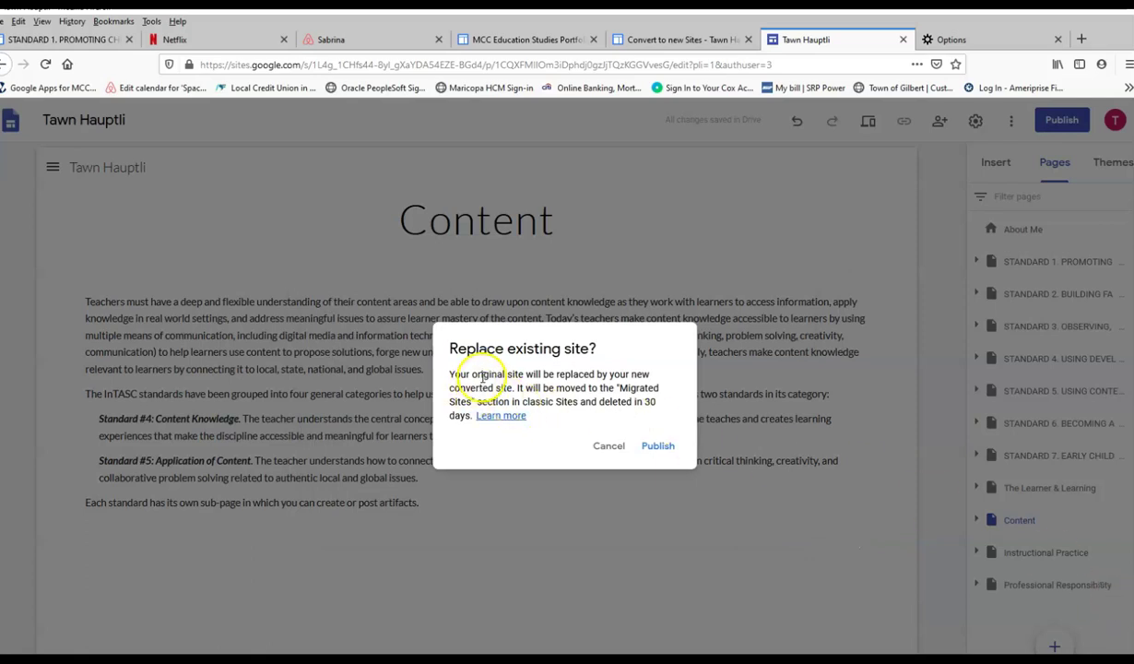
click(656, 447)
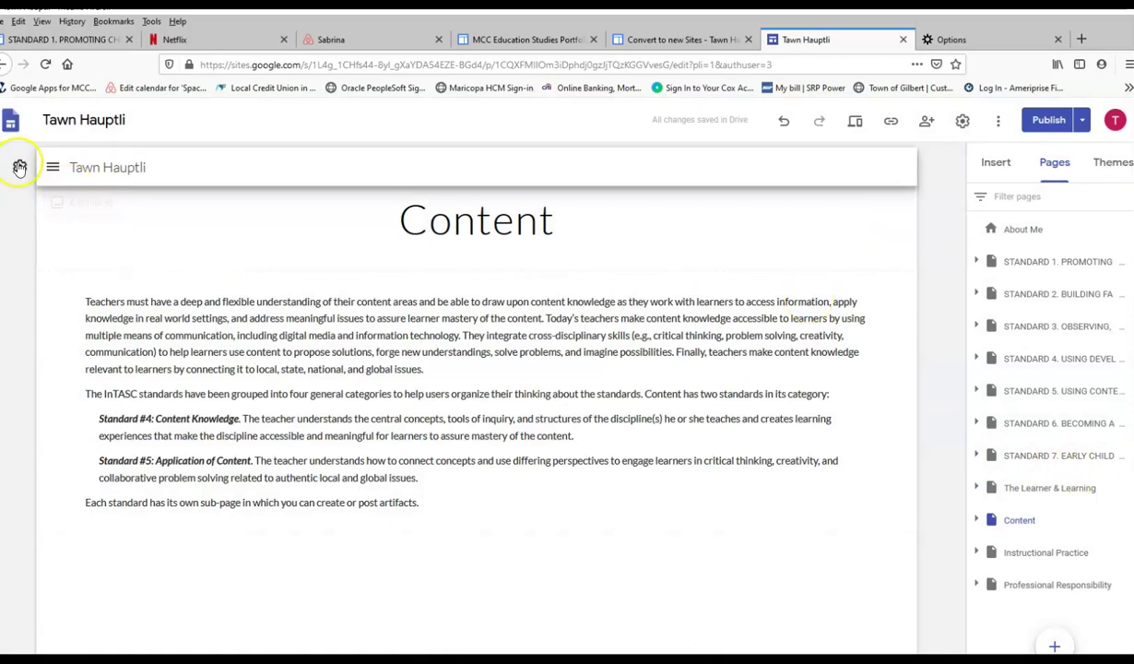
Review the page order in the site's navigation menu, collapsing the Content entry.
click(53, 167)
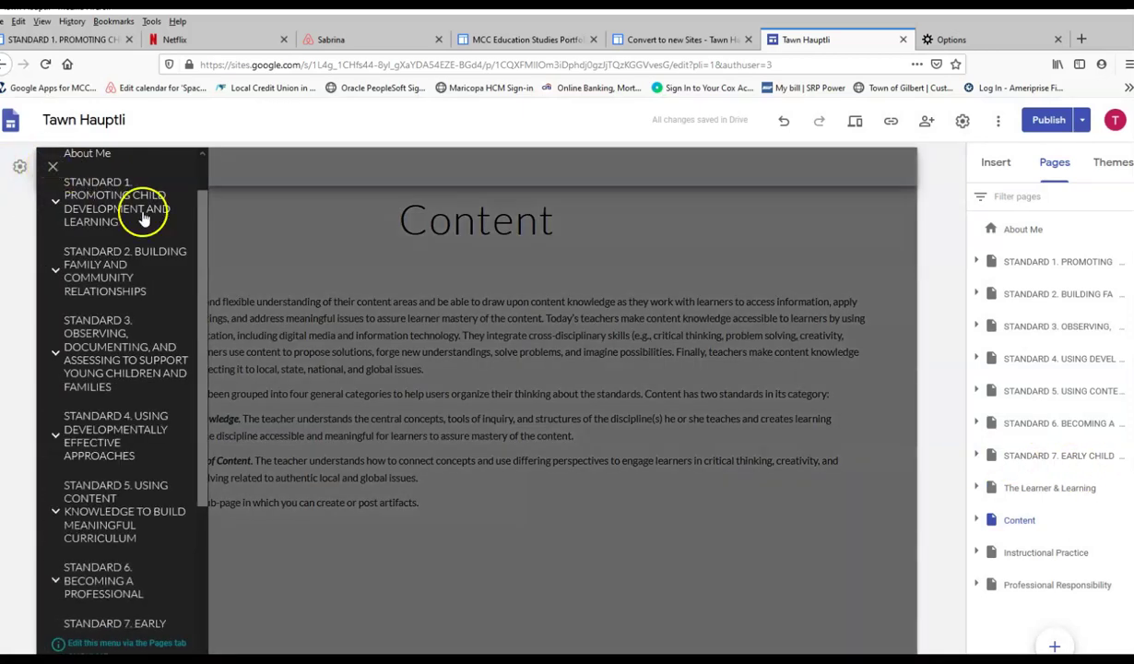
drag(196, 243, 198, 170)
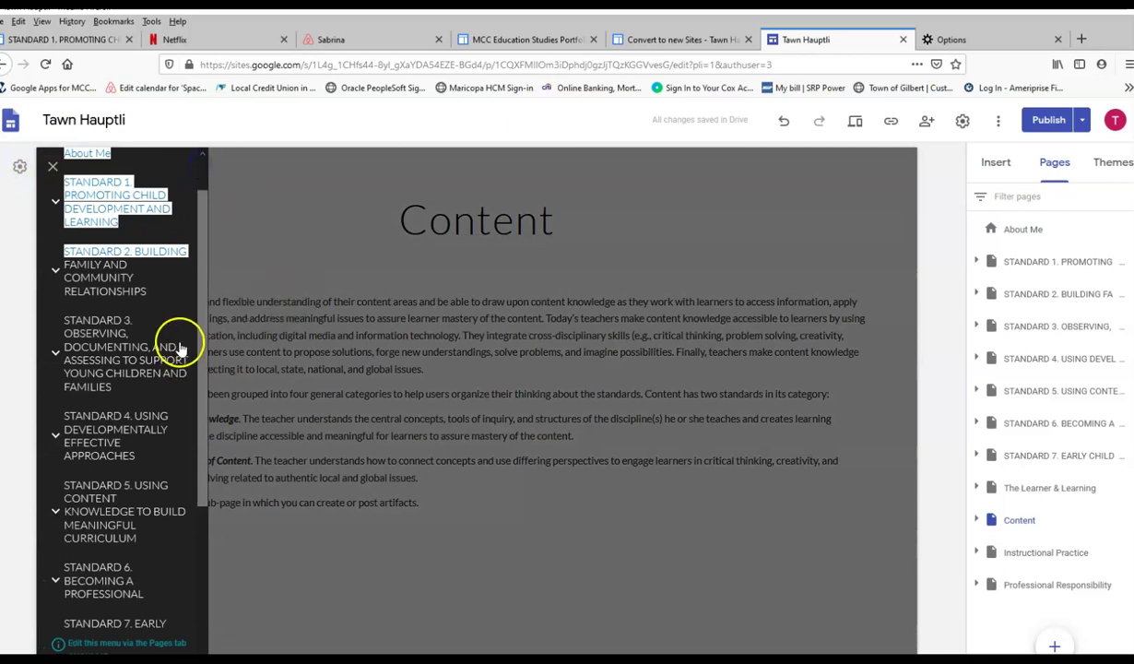
scroll(184, 277, up, 1)
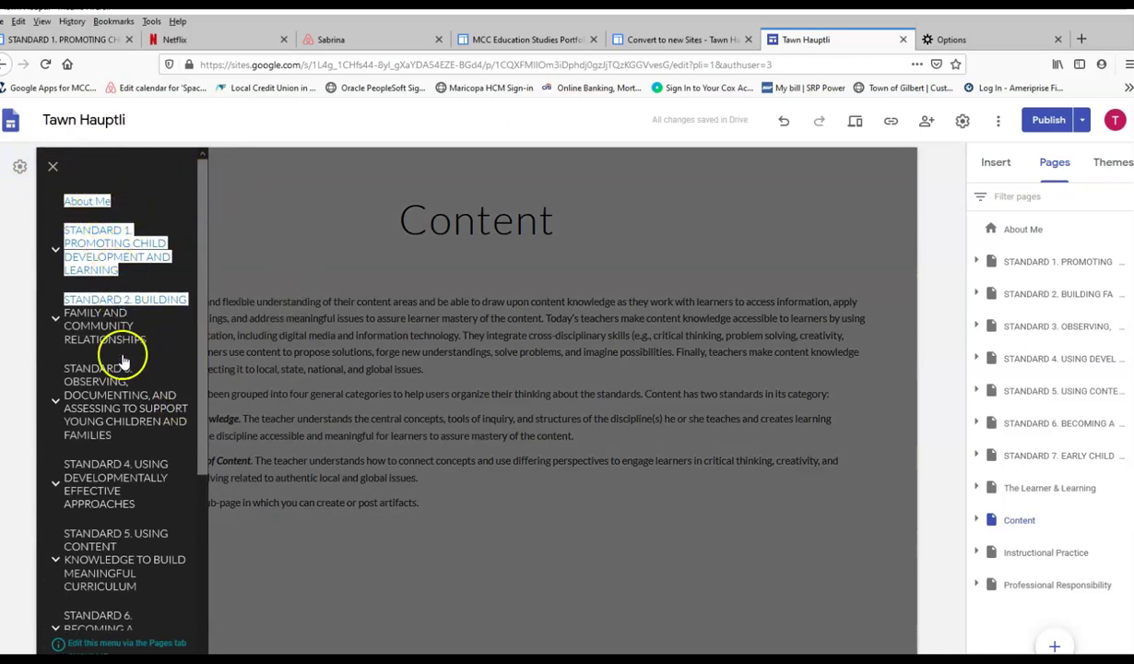
scroll(126, 542, down, 3)
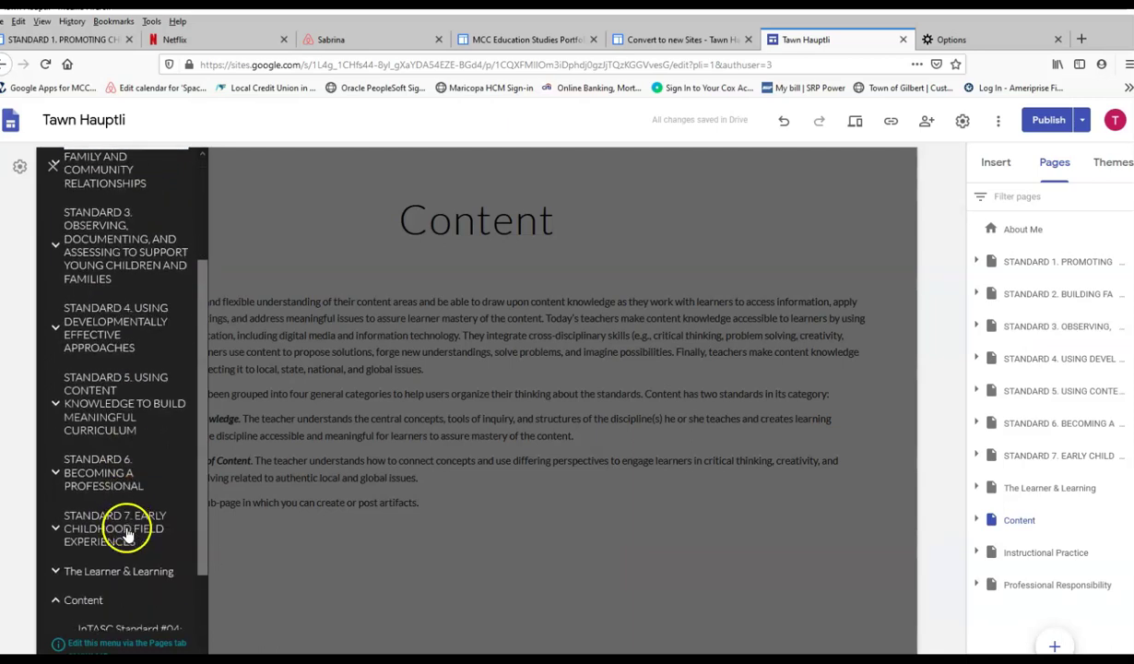
scroll(129, 527, down, 3)
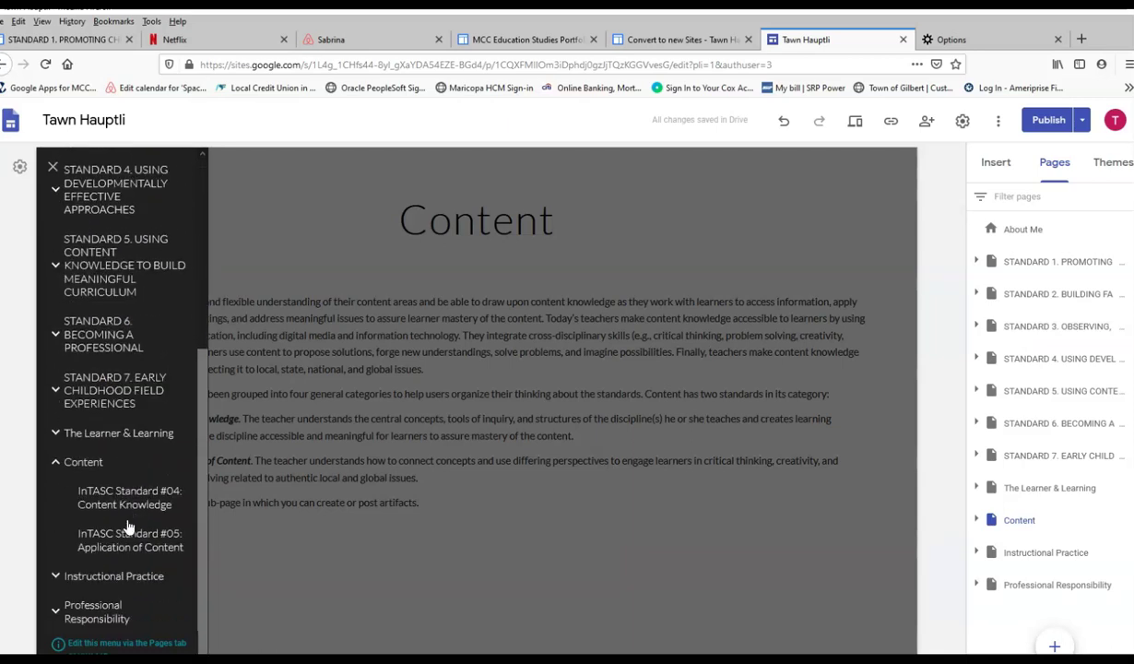
click(54, 462)
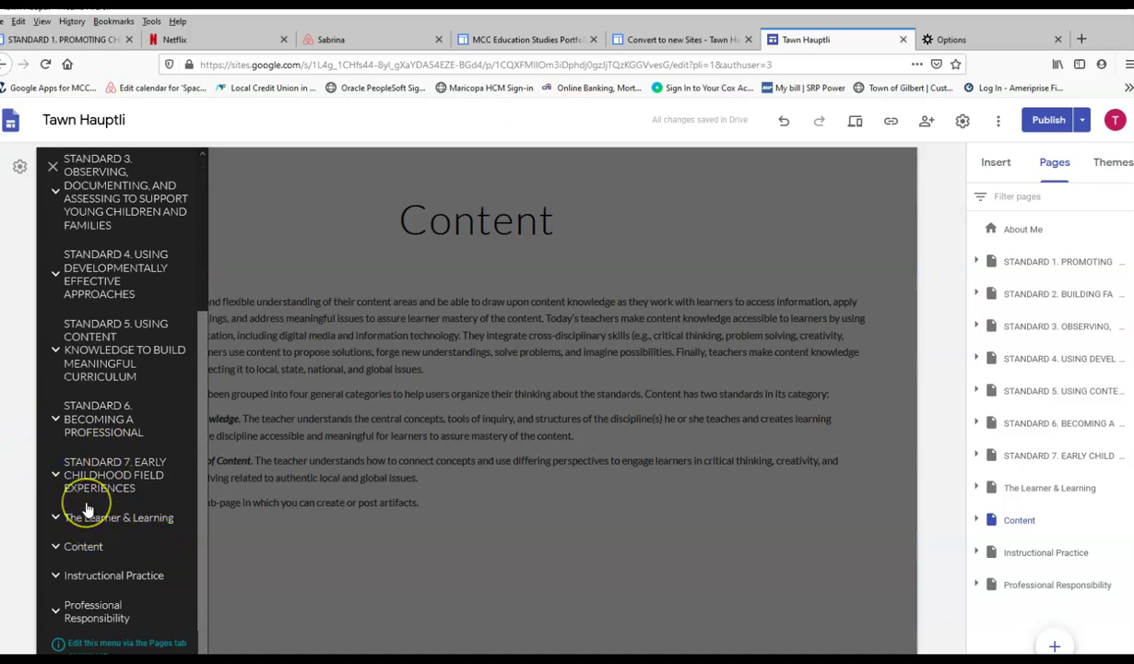
Go to the About Me page from the navigation menu.
click(170, 485)
drag(203, 393, 233, 195)
click(103, 200)
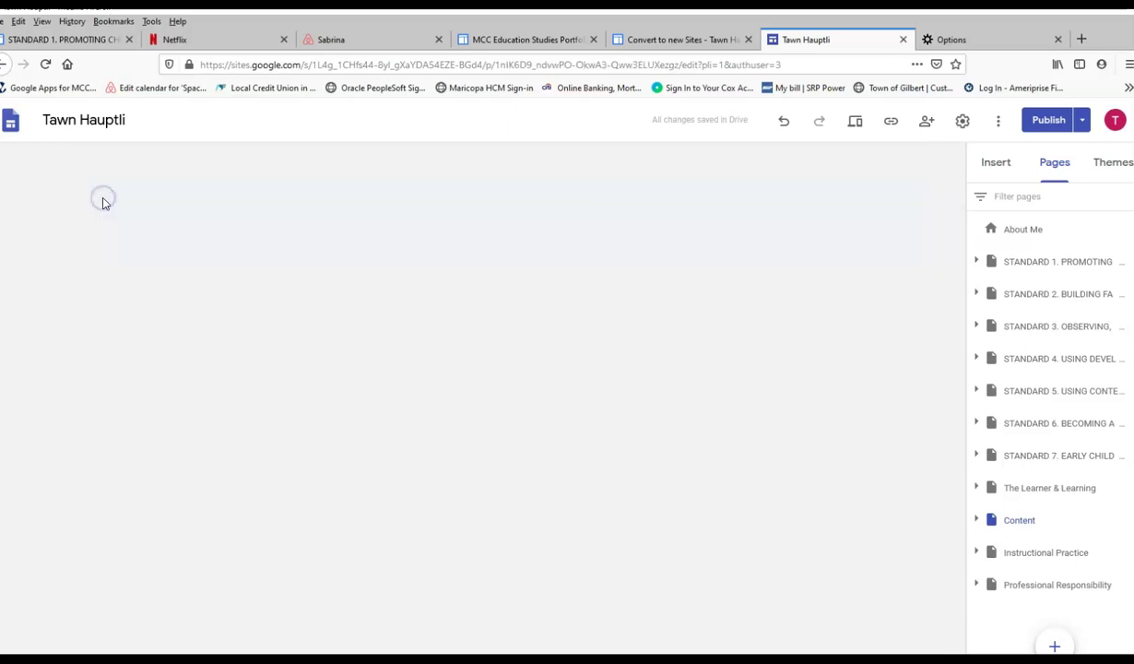